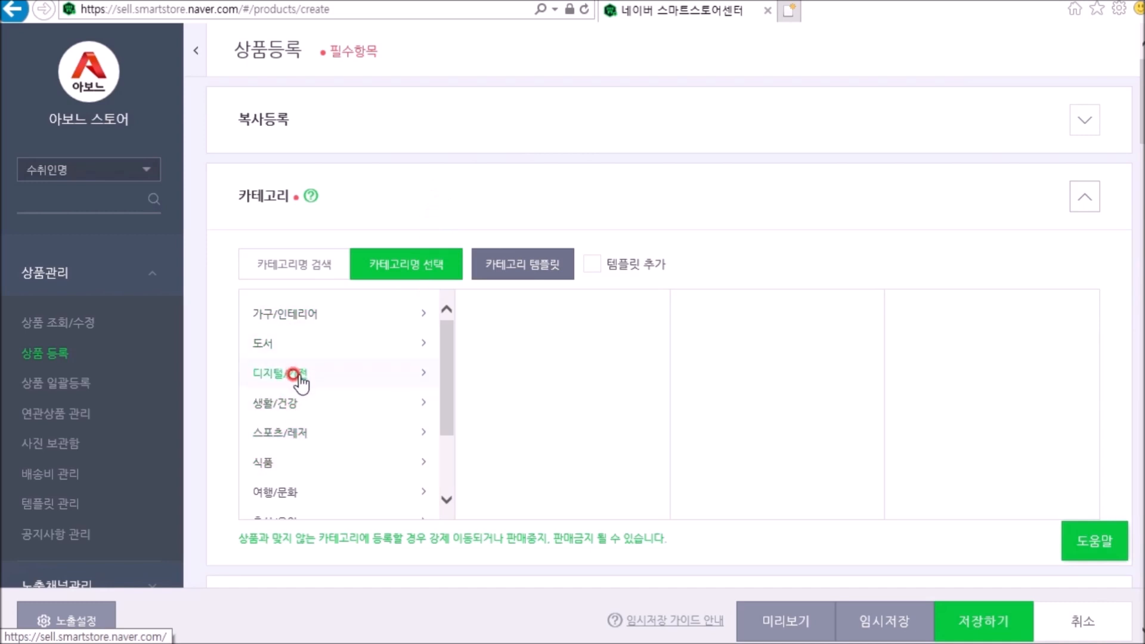
Step: Set the product category to 디지털/가전 > 소프트웨어 > 그래픽/멀티미디어
click(293, 374)
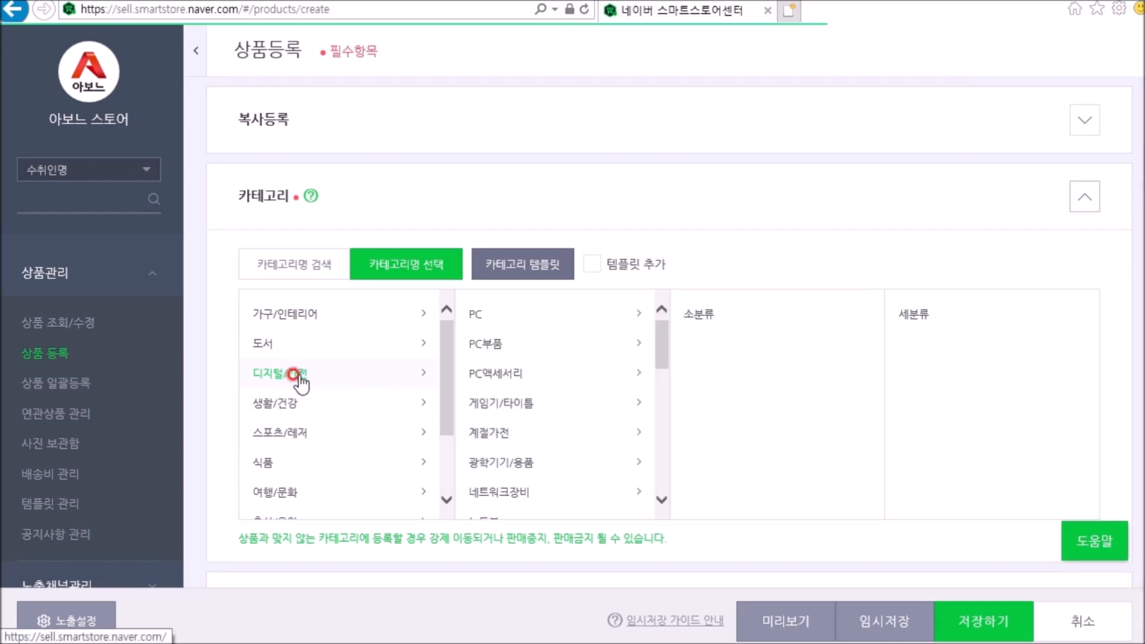
click(415, 366)
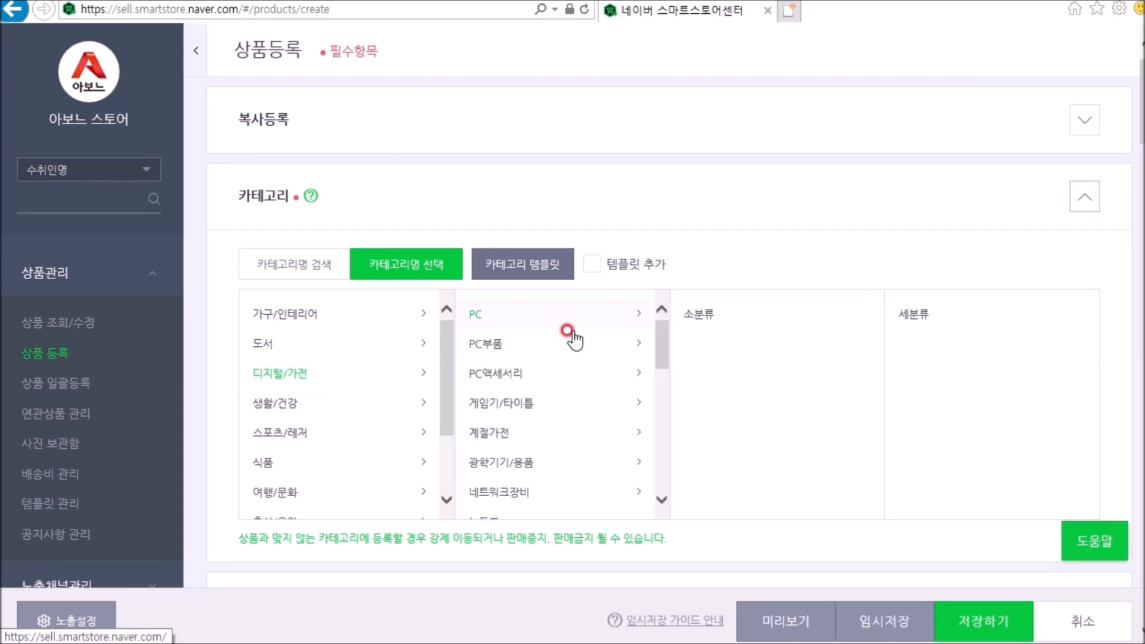
drag(662, 337, 663, 409)
click(522, 375)
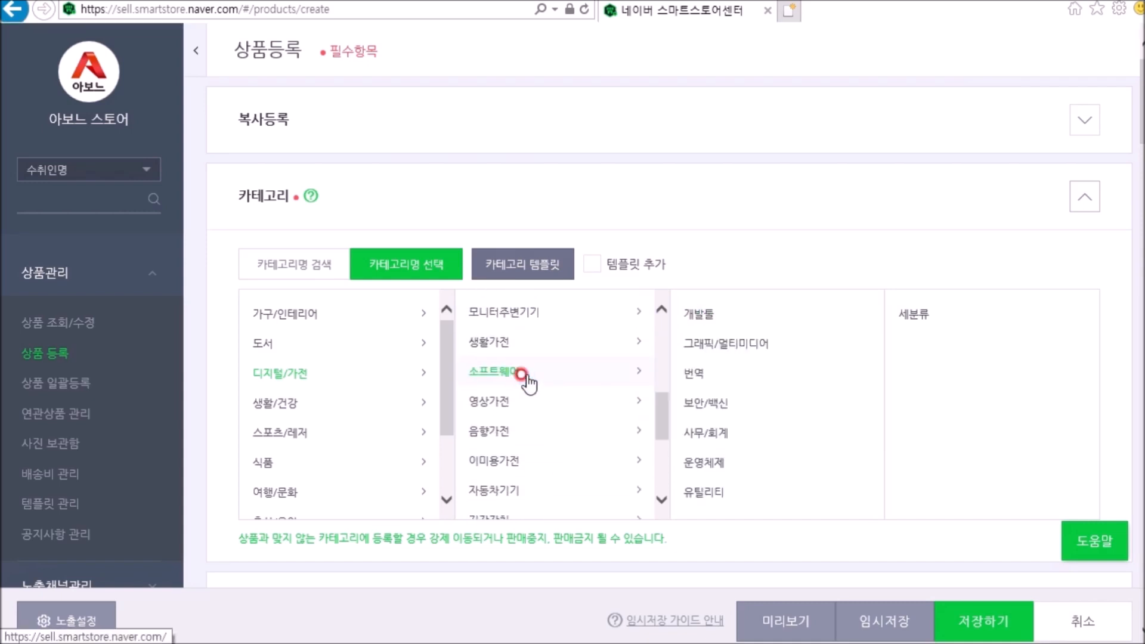
click(787, 341)
click(712, 473)
click(725, 343)
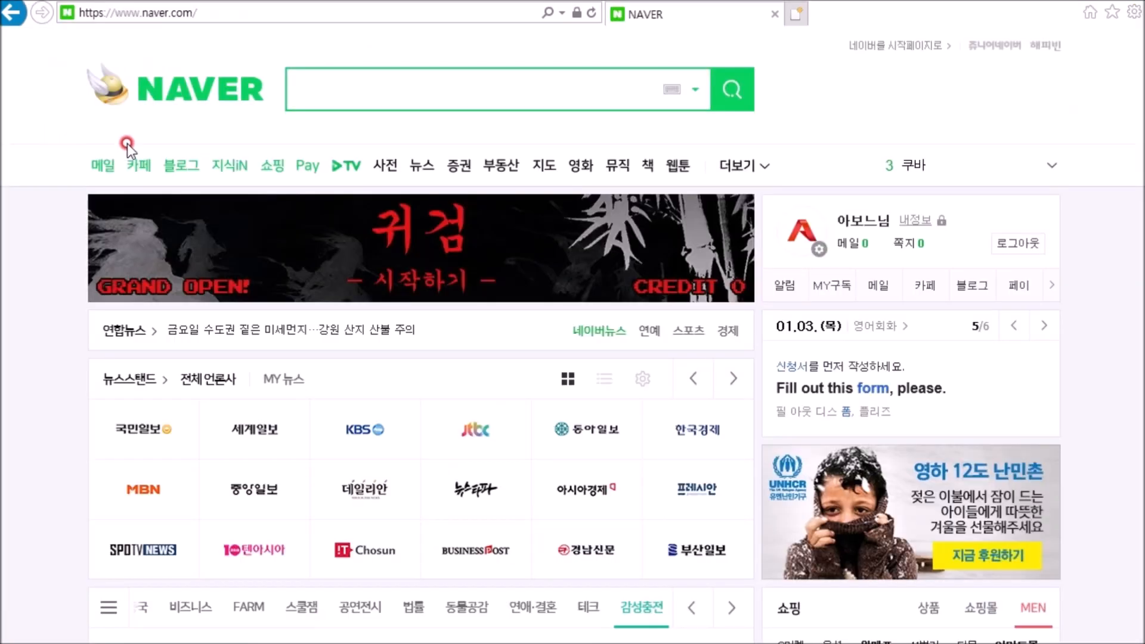
Step: Go to Naver Shopping from the Naver home page and look at its 디지털/가전 category
click(273, 165)
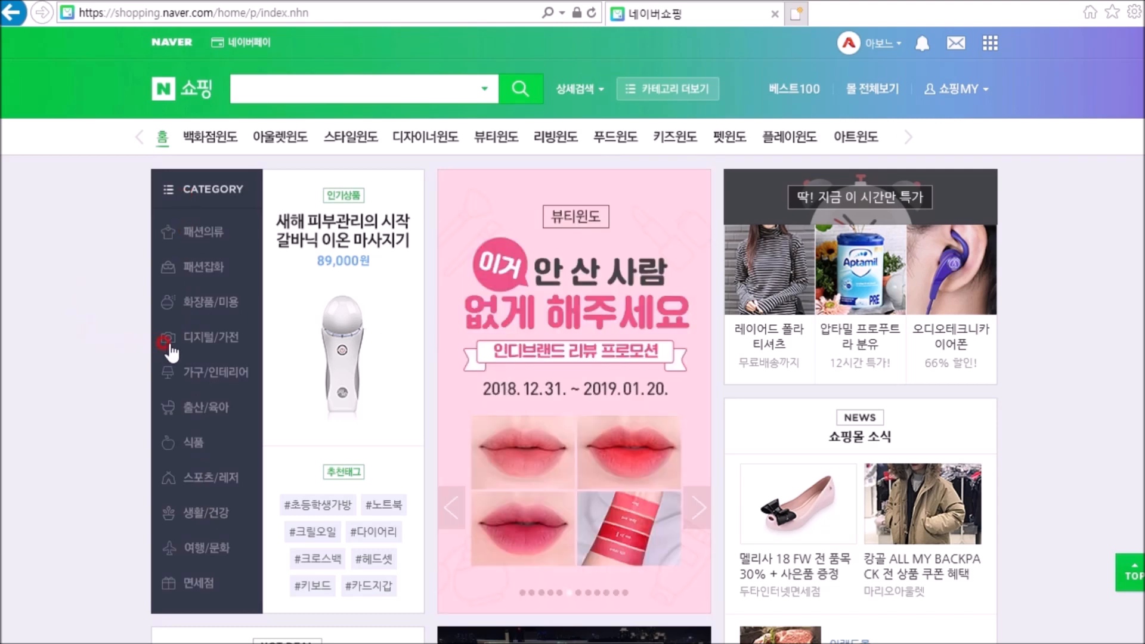
click(210, 338)
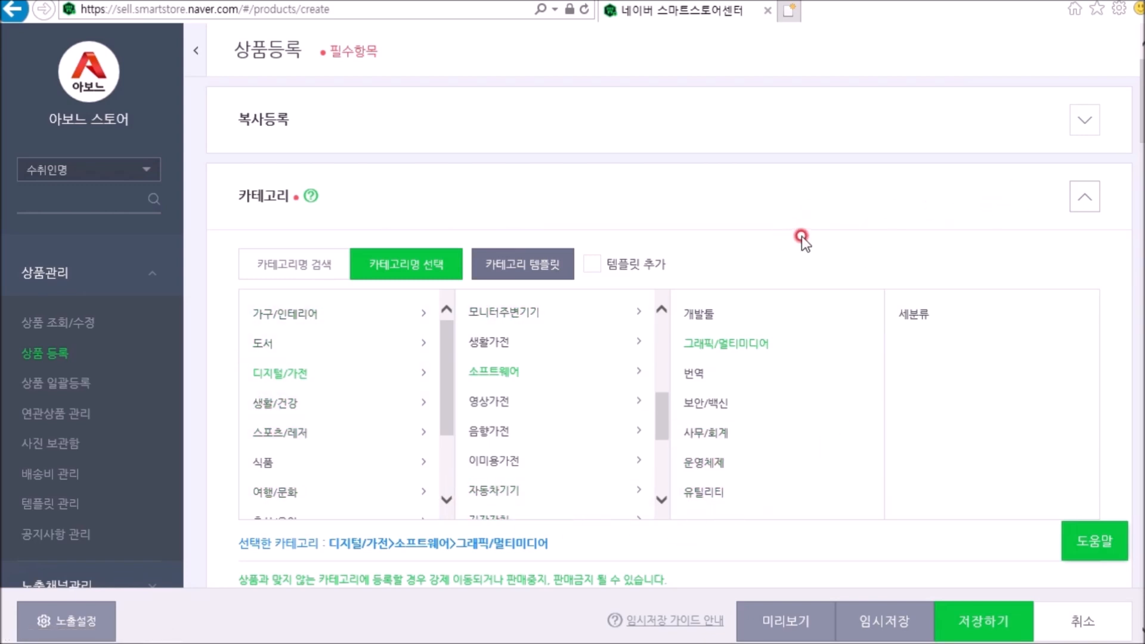
Step: Enter 테스트 상품명1 as the product name and set the selling price to 10000 won
scroll(801, 236, down, 6)
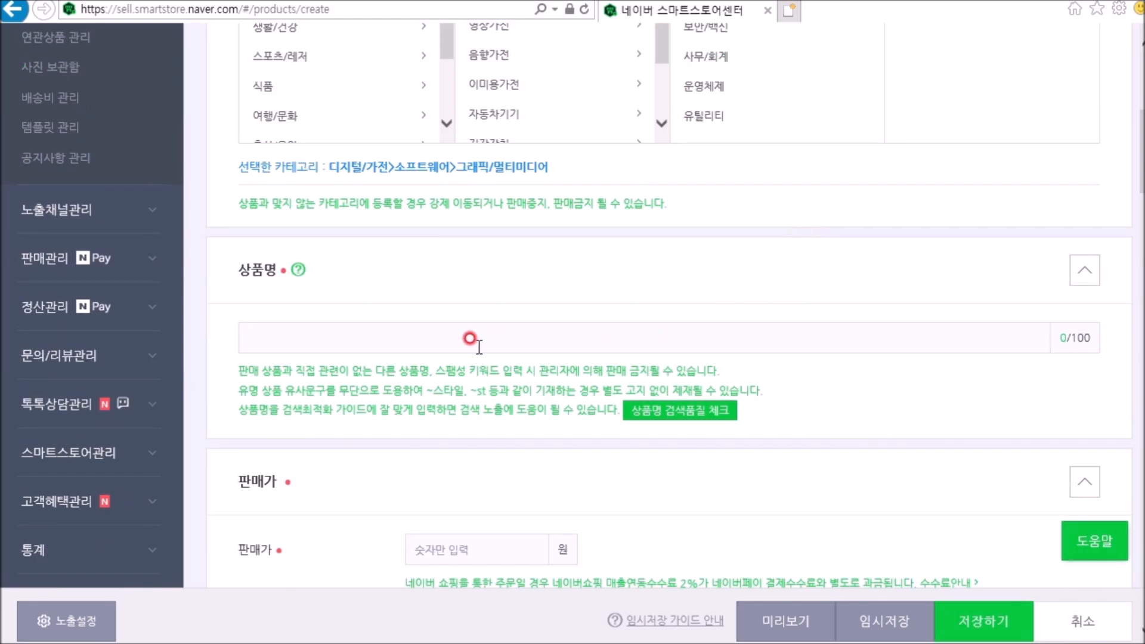
click(341, 342)
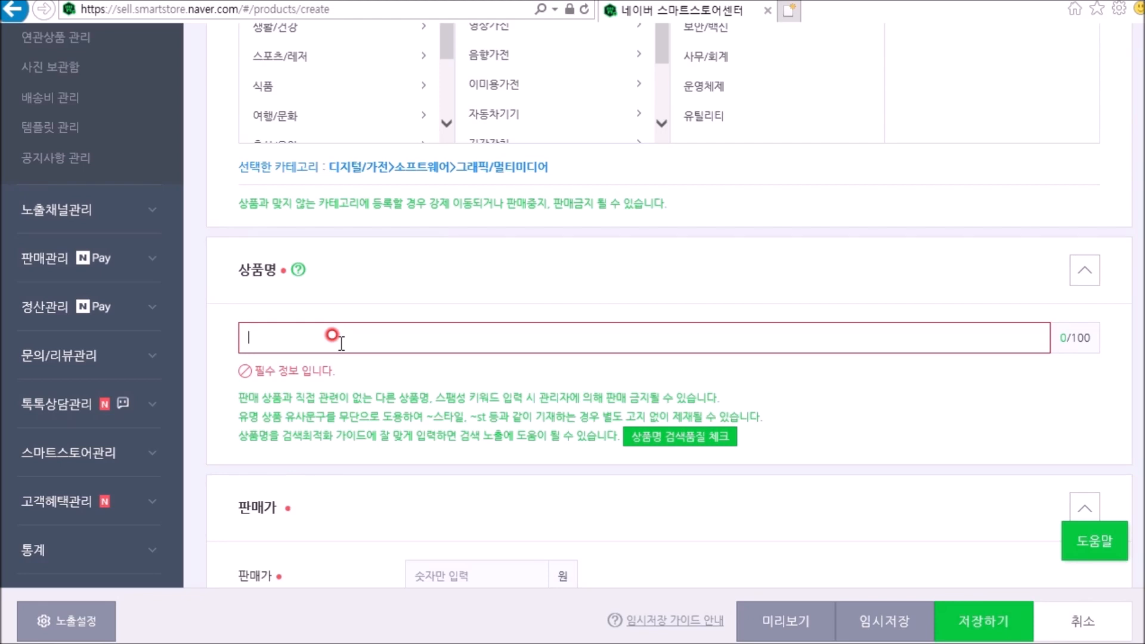
text(테스트 상품명1)
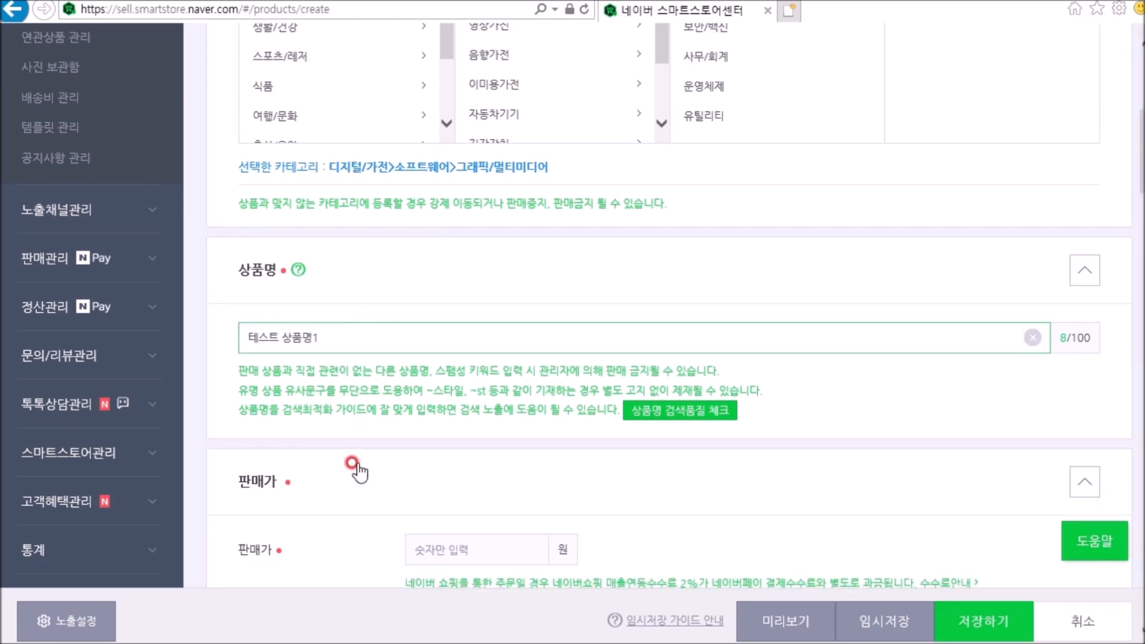
scroll(382, 480, down, 2)
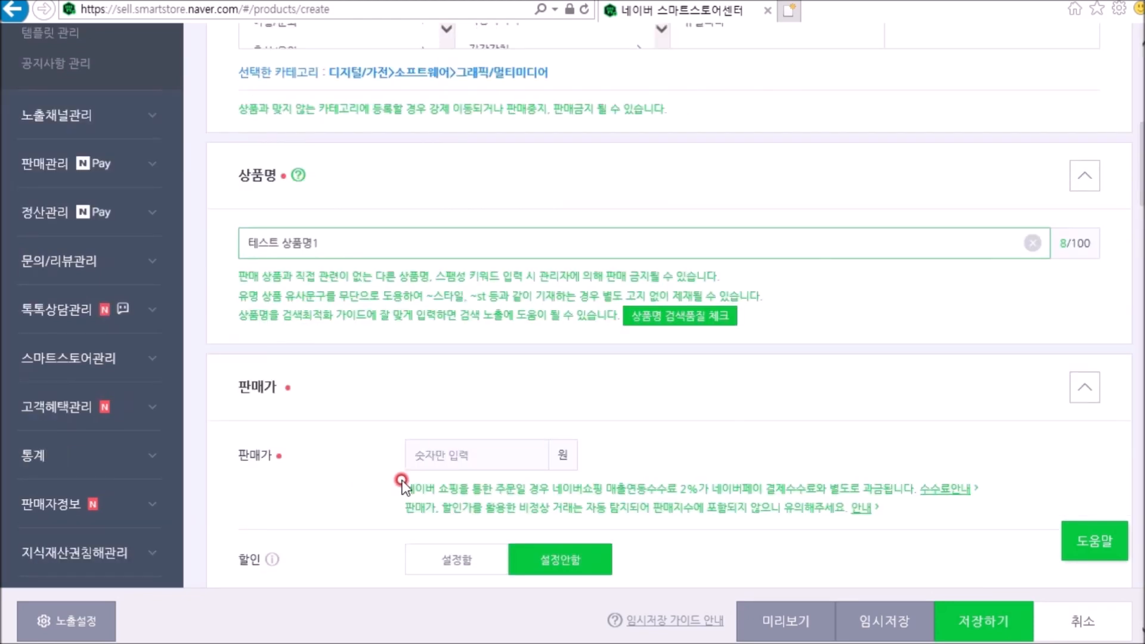
click(453, 458)
text(10000)
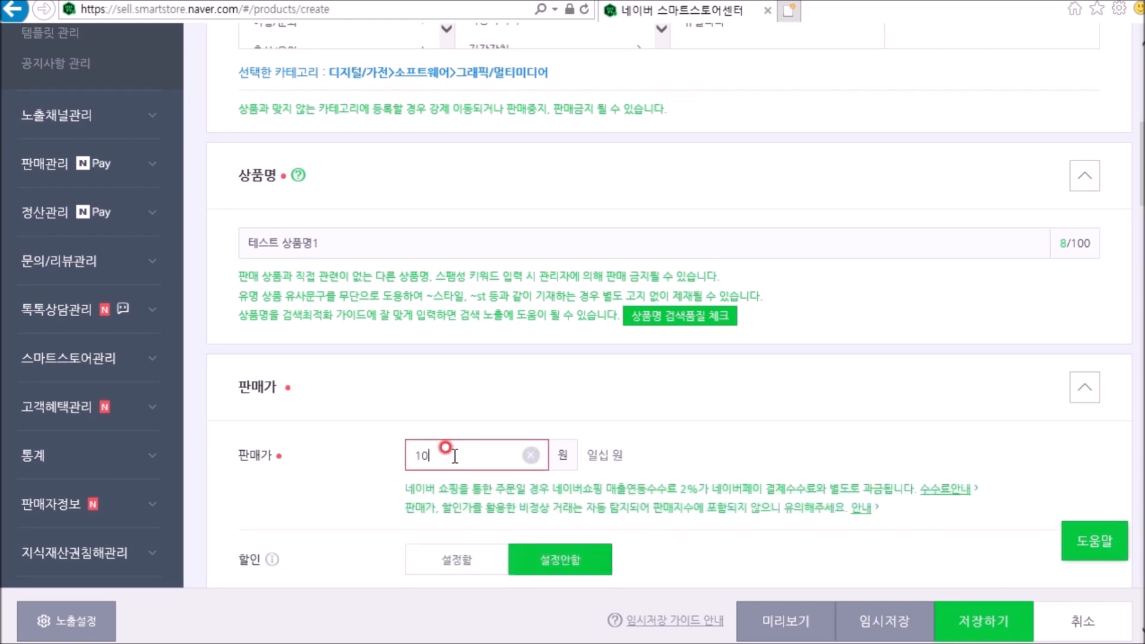
Step: Review the discount, sales period, VAT, stock, option and product image sections of the registration form
scroll(275, 366, down, 2)
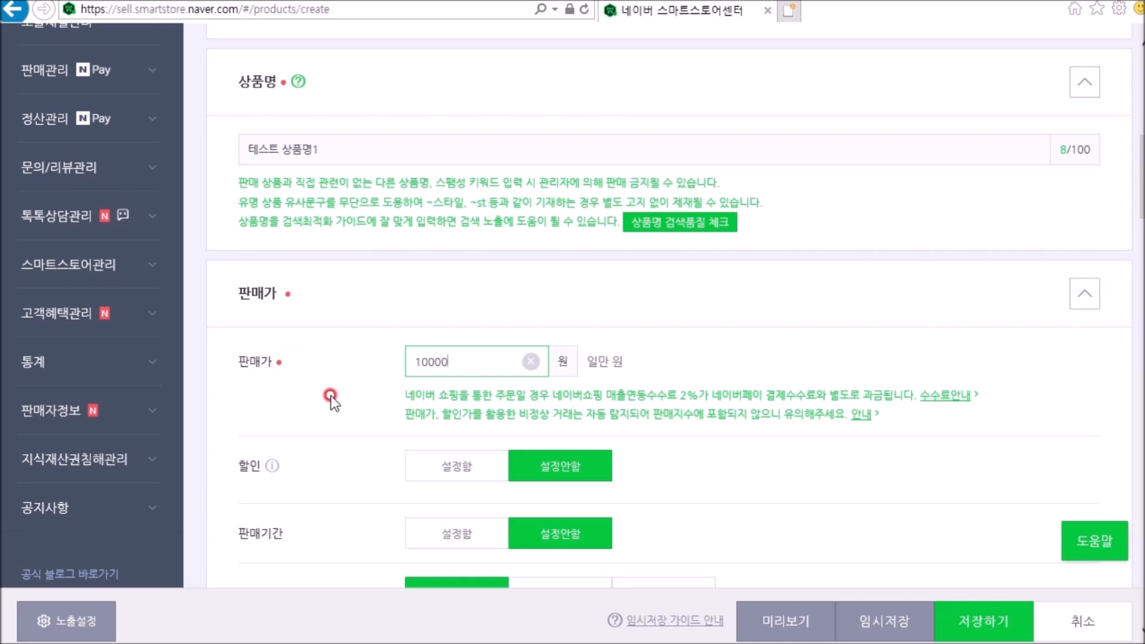
scroll(331, 395, down, 4)
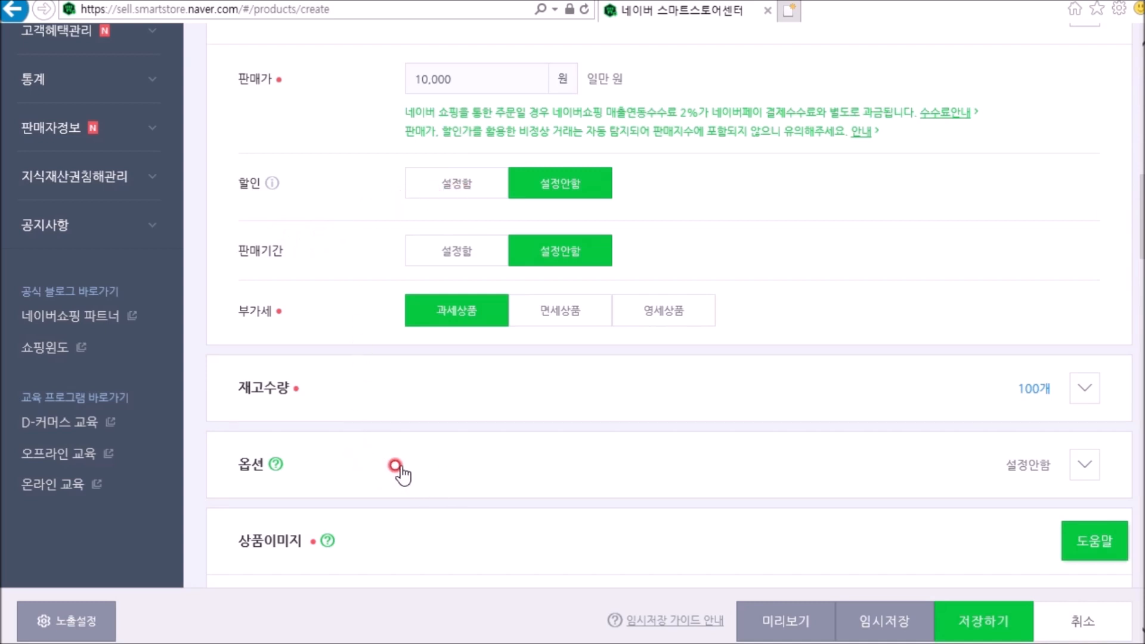
scroll(397, 467, down, 5)
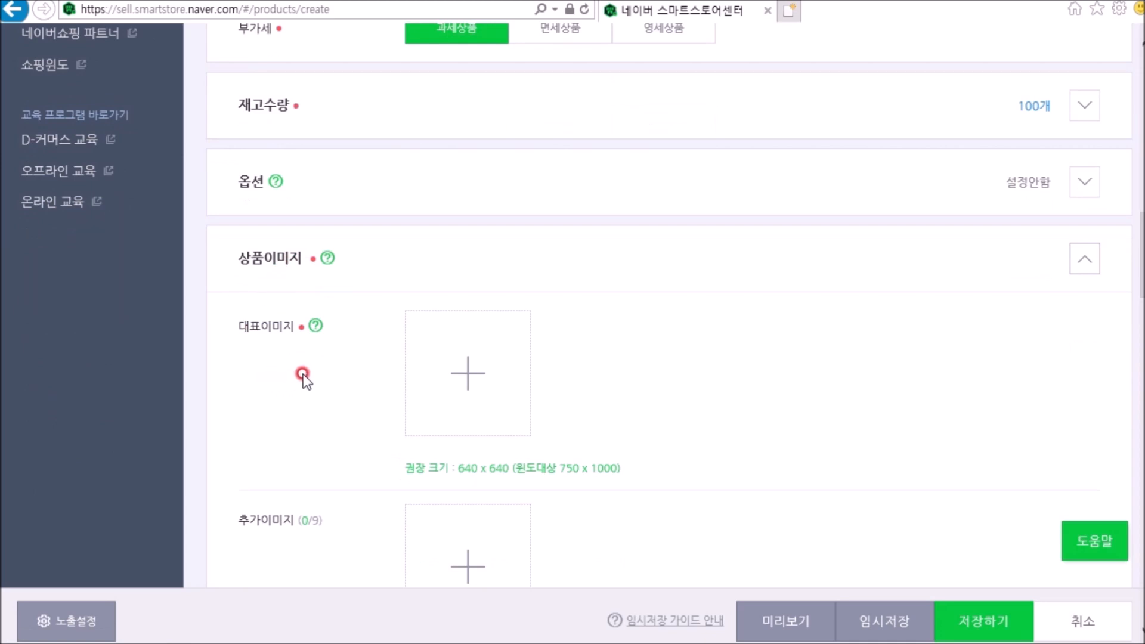
scroll(303, 374, down, 3)
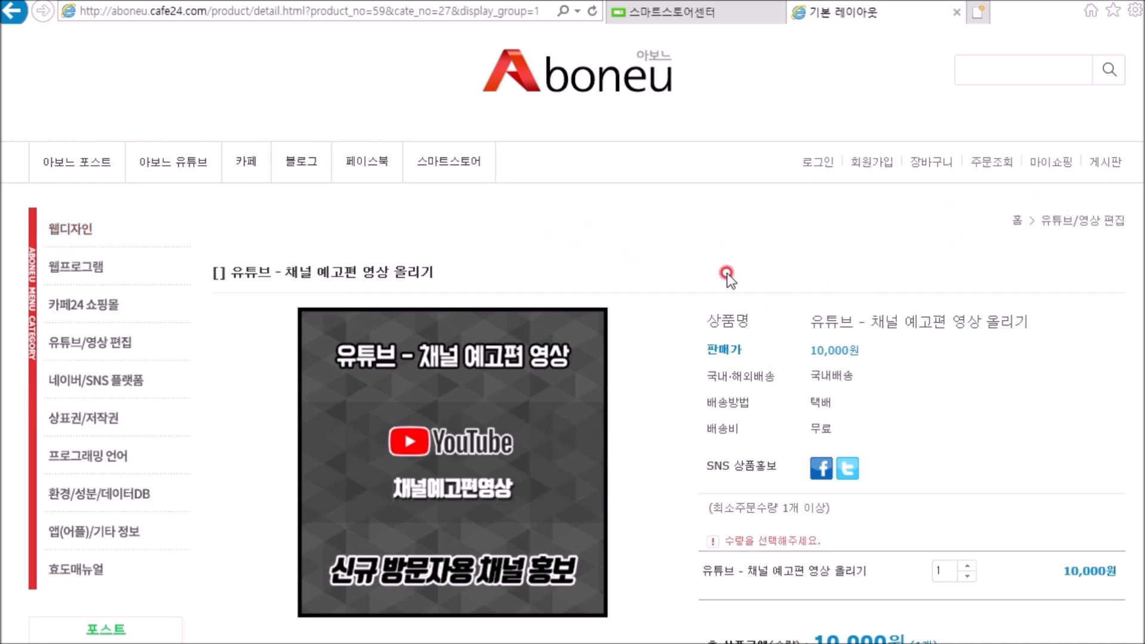
Step: Examine the product name, price, shipping details, main image and detailed description area on the sample Aboneu shop product page
scroll(727, 273, down, 2)
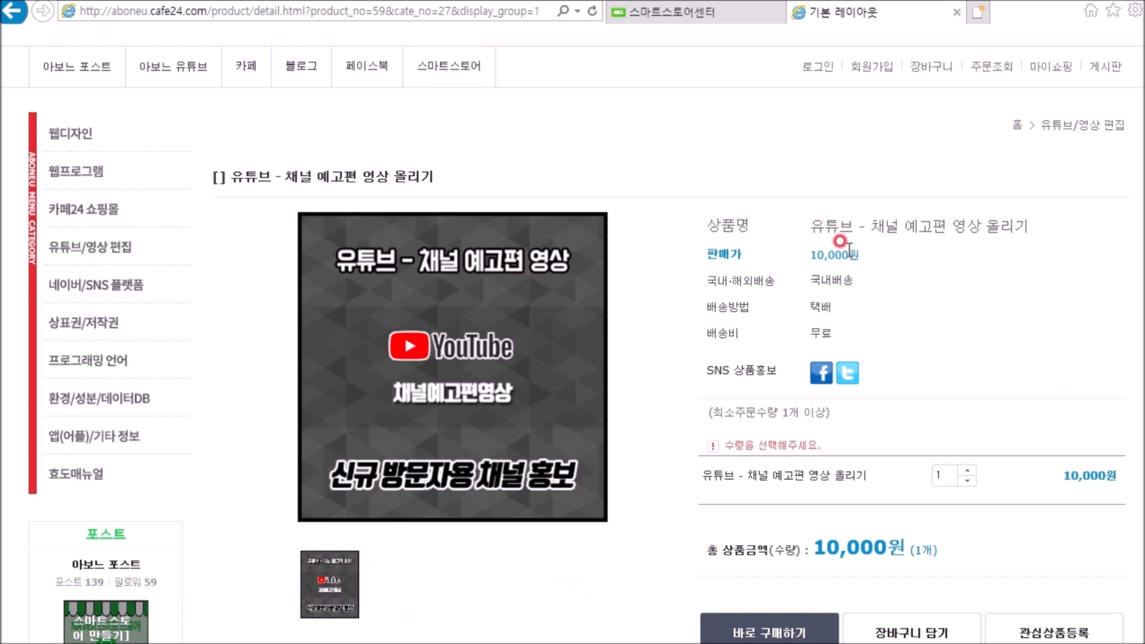
drag(855, 250, 800, 235)
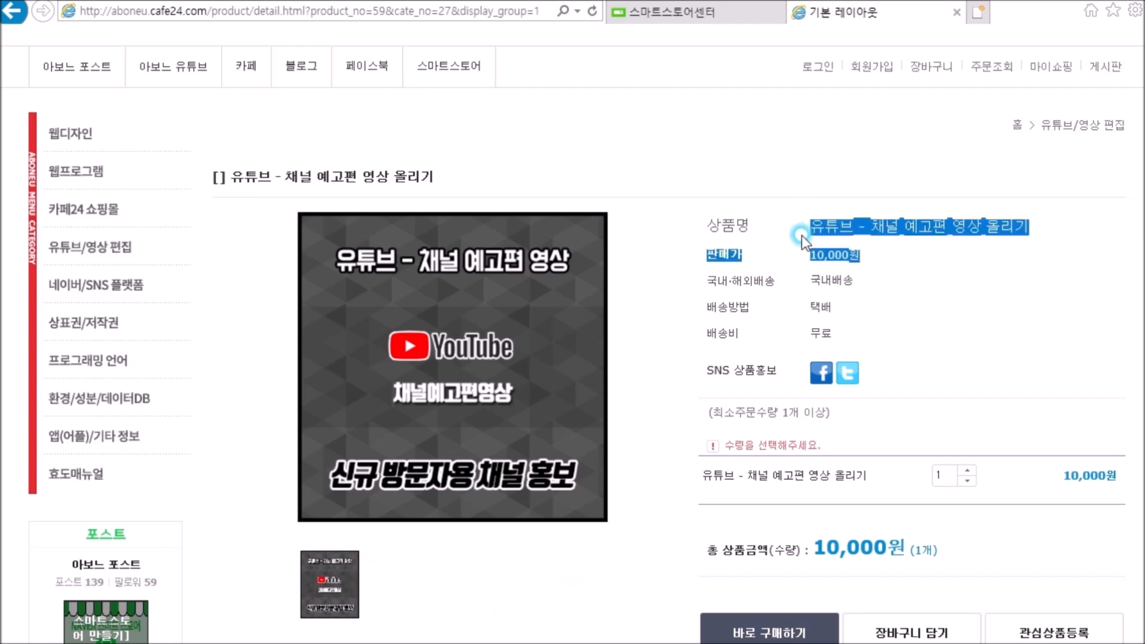
drag(875, 303, 739, 221)
click(976, 305)
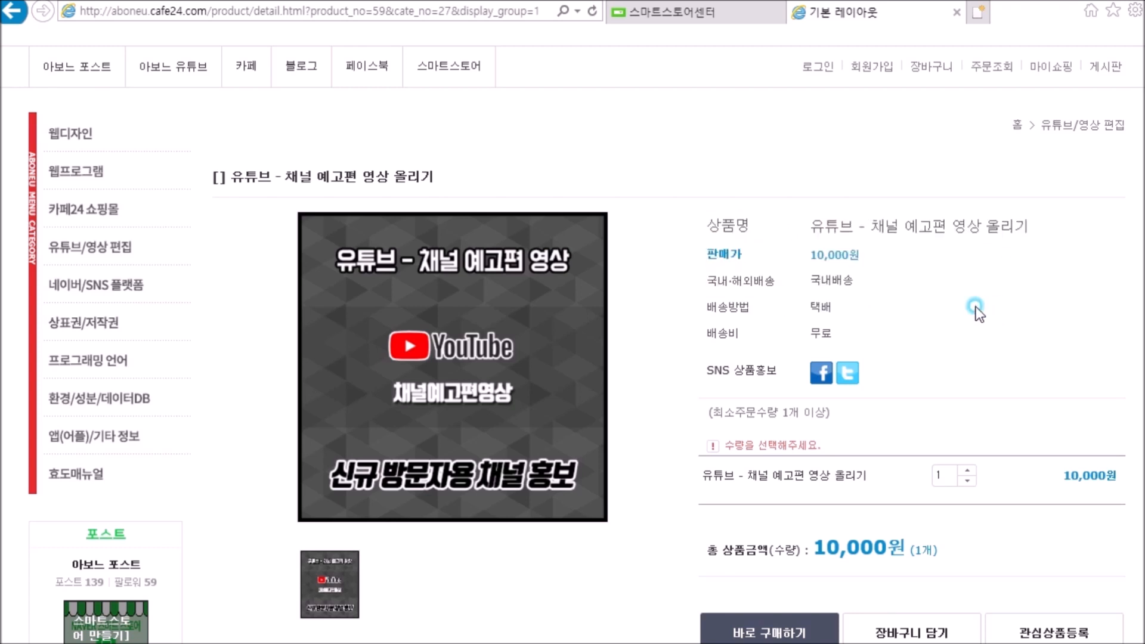
scroll(388, 602, down, 7)
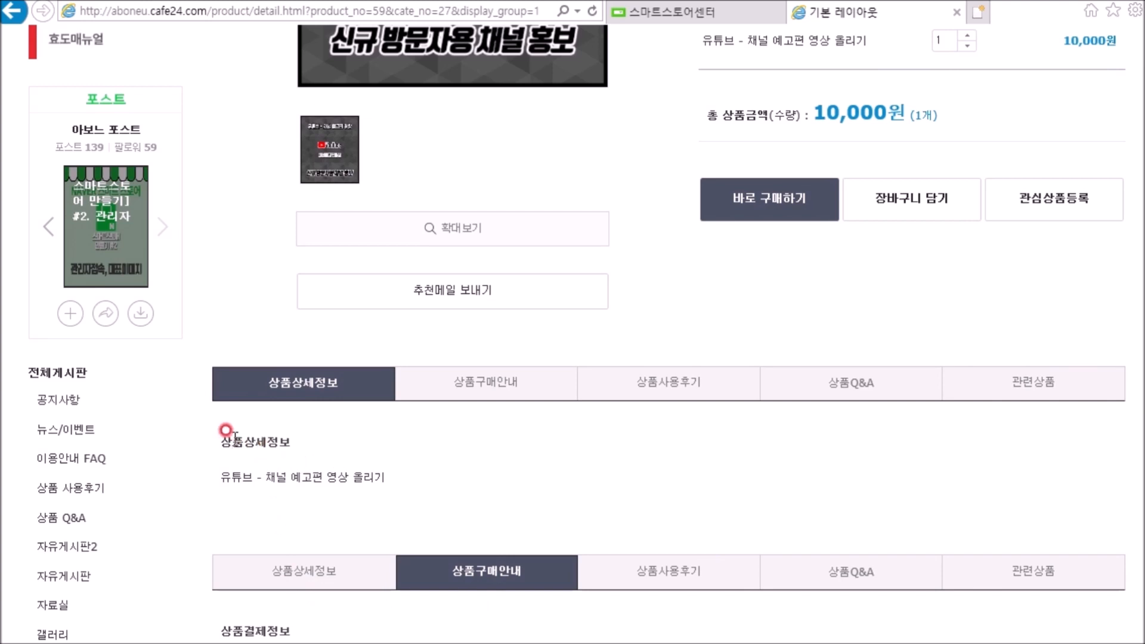
drag(214, 430, 402, 471)
click(987, 446)
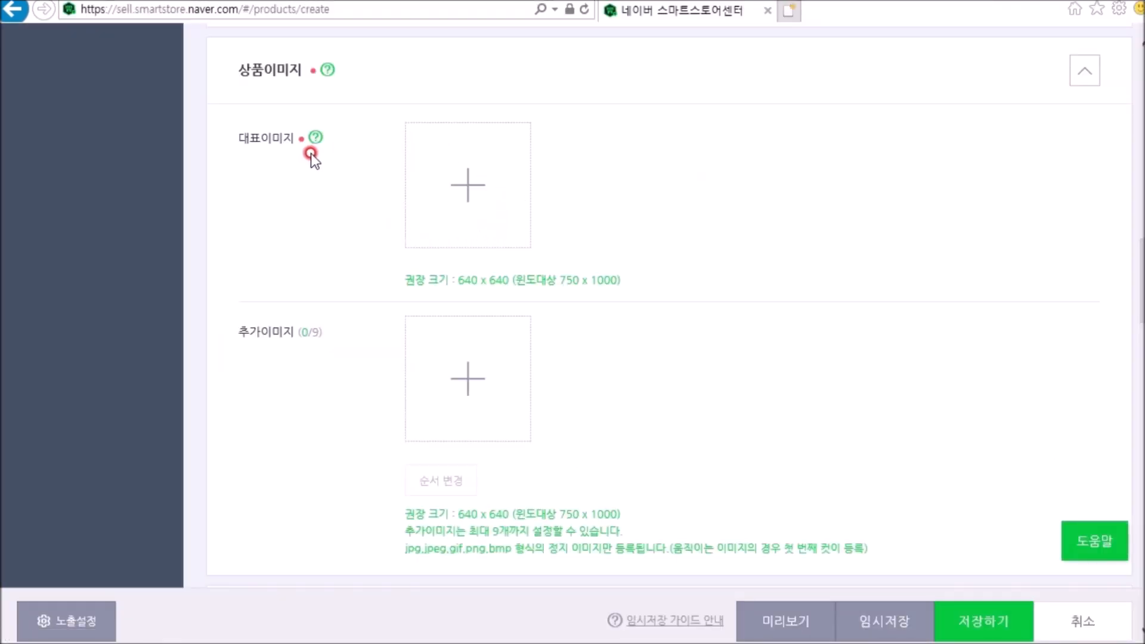
Step: Upload 640x640_1.jpg from the computer as the product's representative image
click(466, 189)
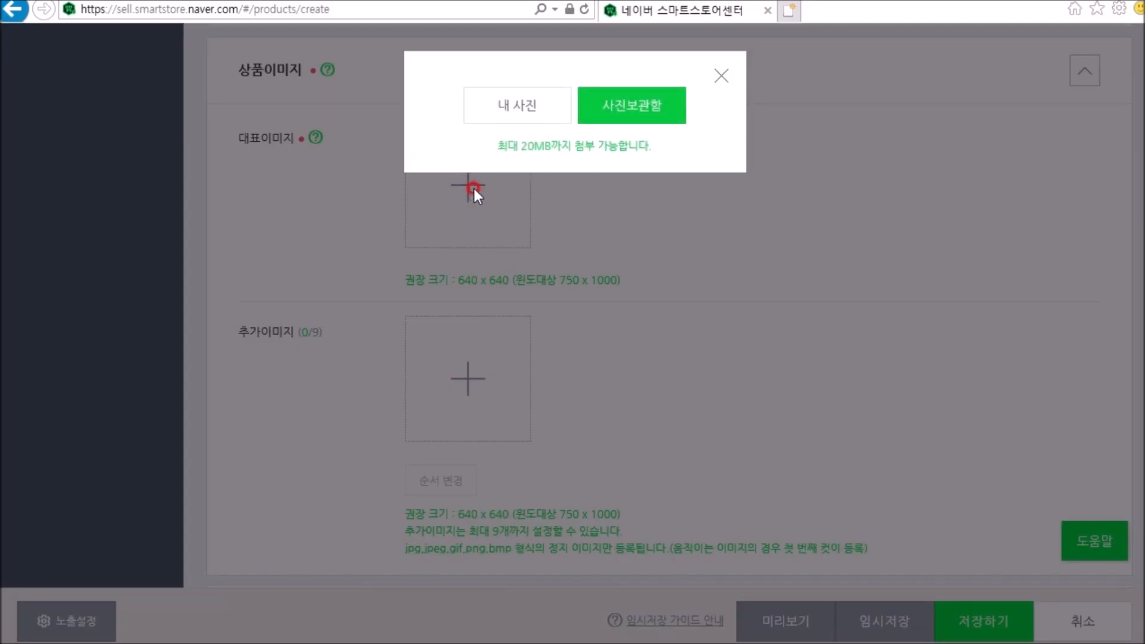
click(511, 112)
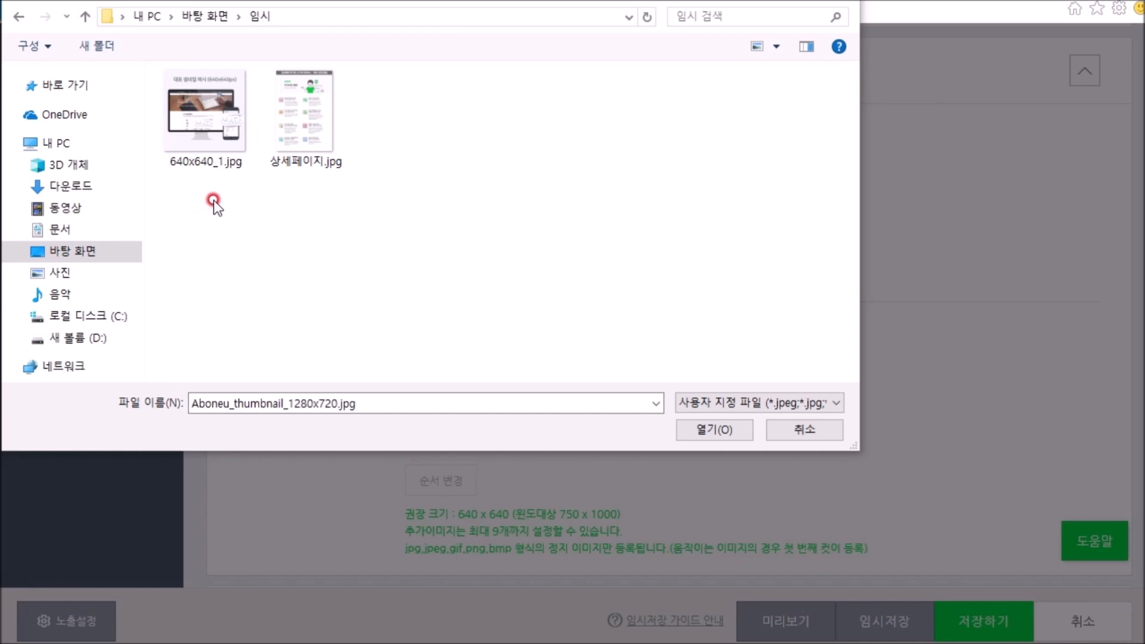
click(216, 156)
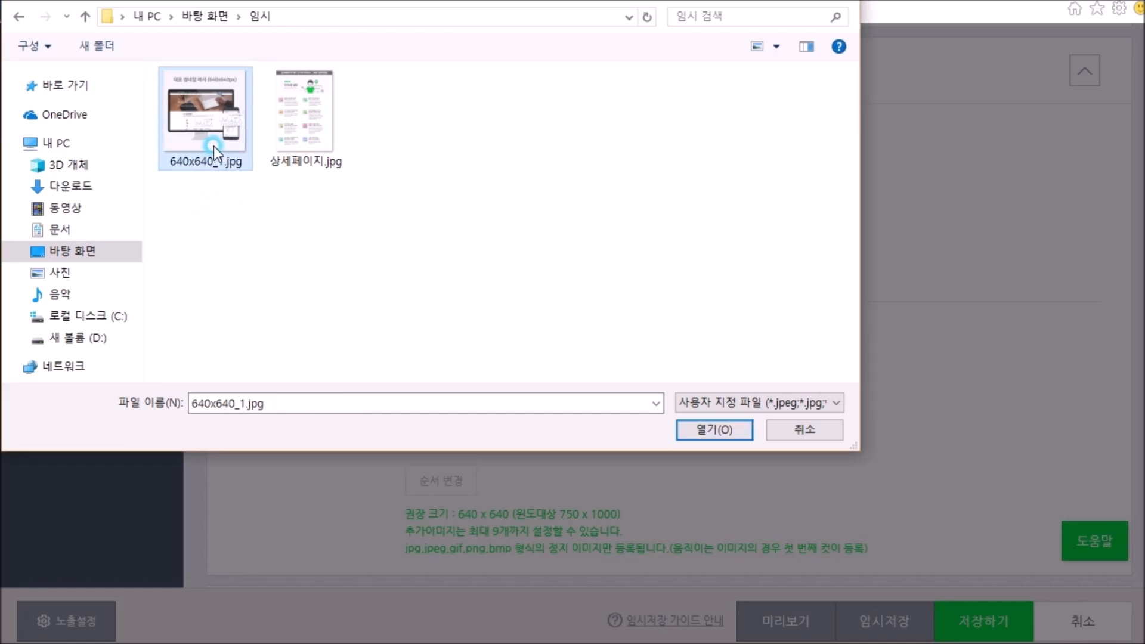
click(700, 428)
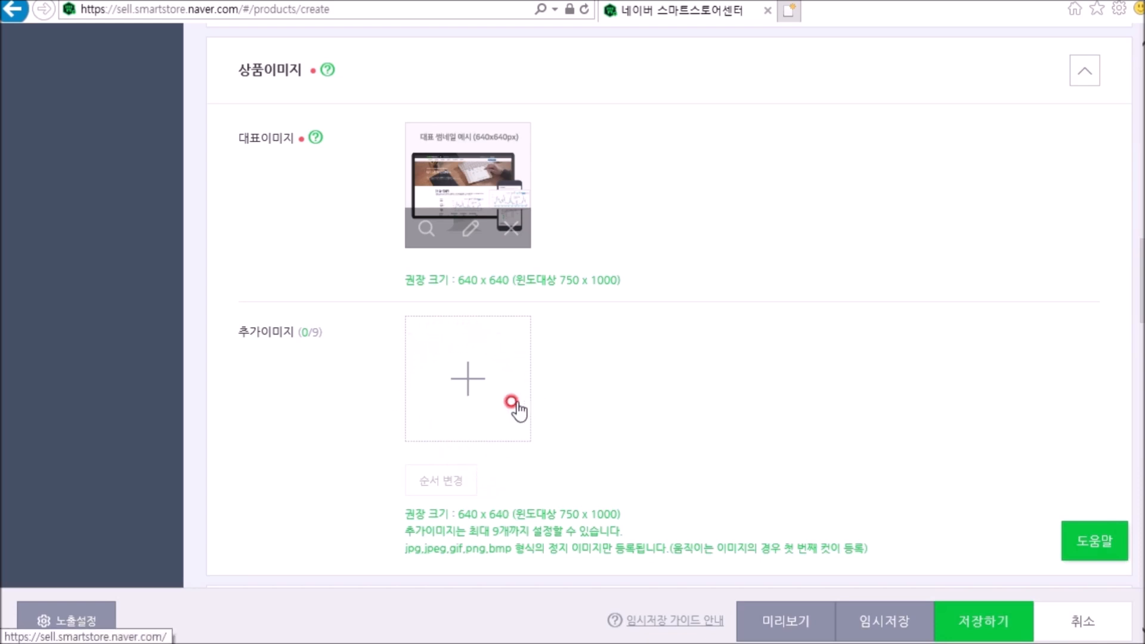
Step: Start the detailed description in SmartEditor 3.0 and write 상세 페이지 테스트 as its first line
scroll(1034, 299, down, 5)
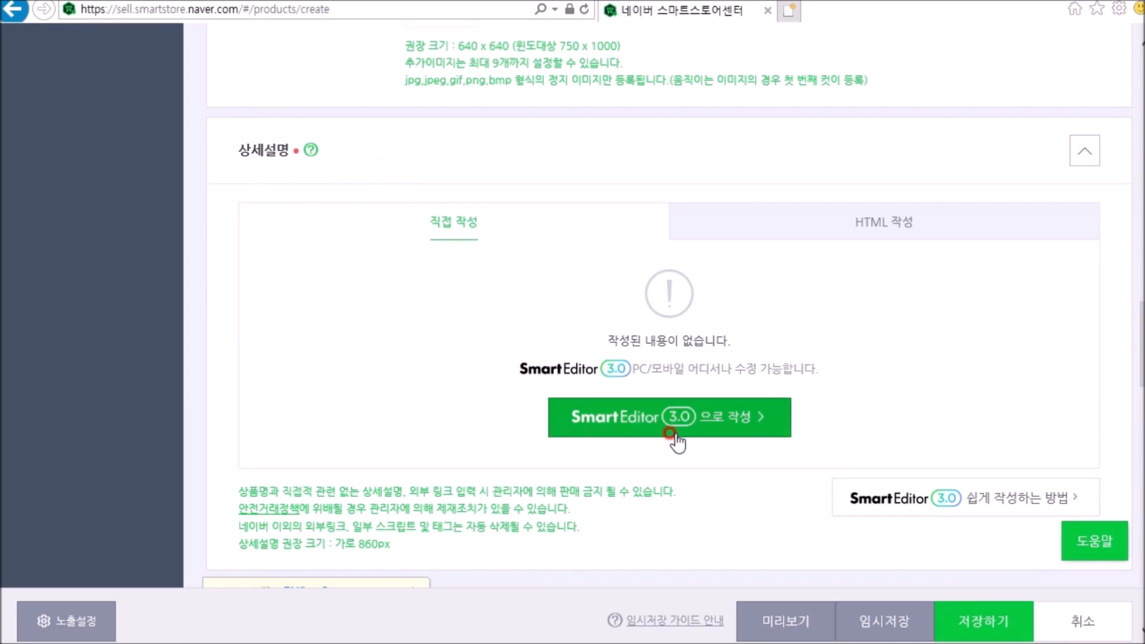
click(646, 417)
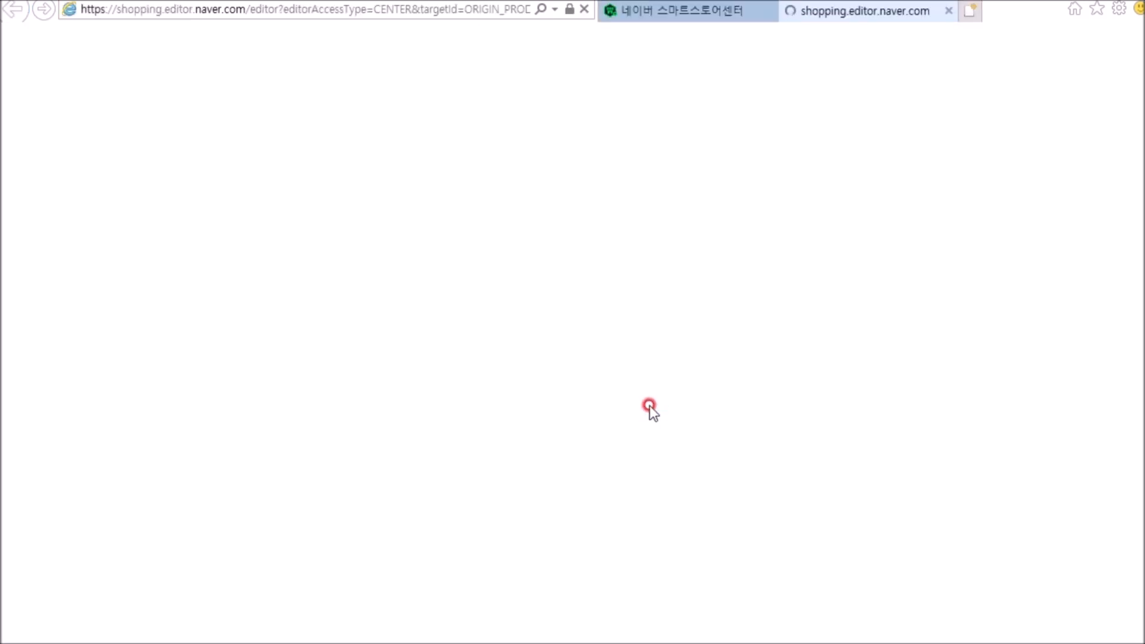
text(상세 페이지 테)
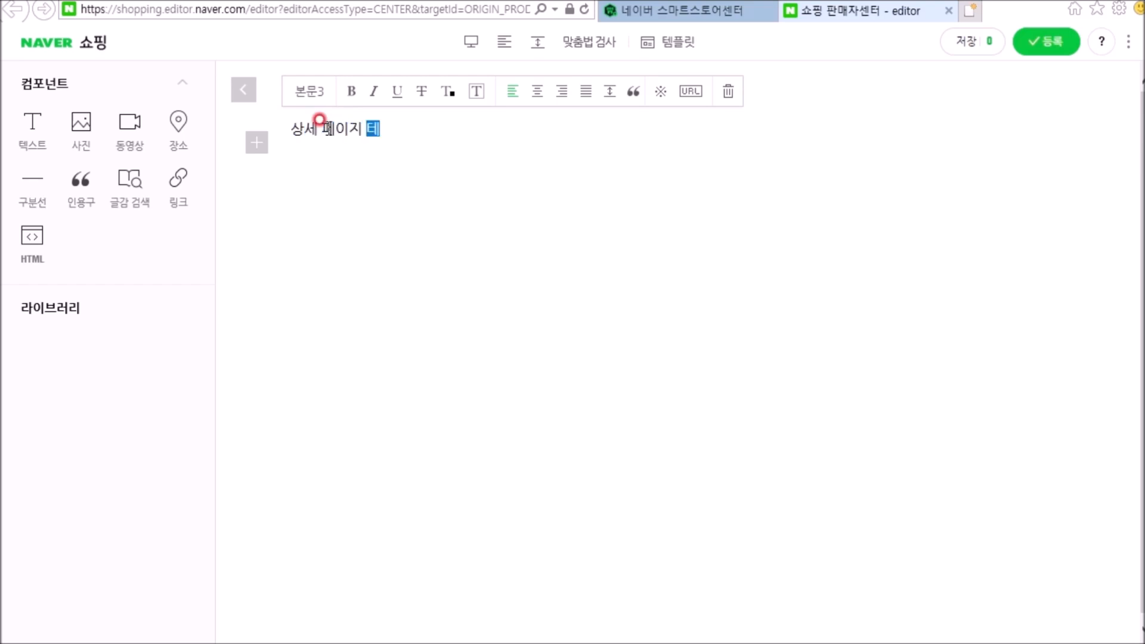
key(Return)
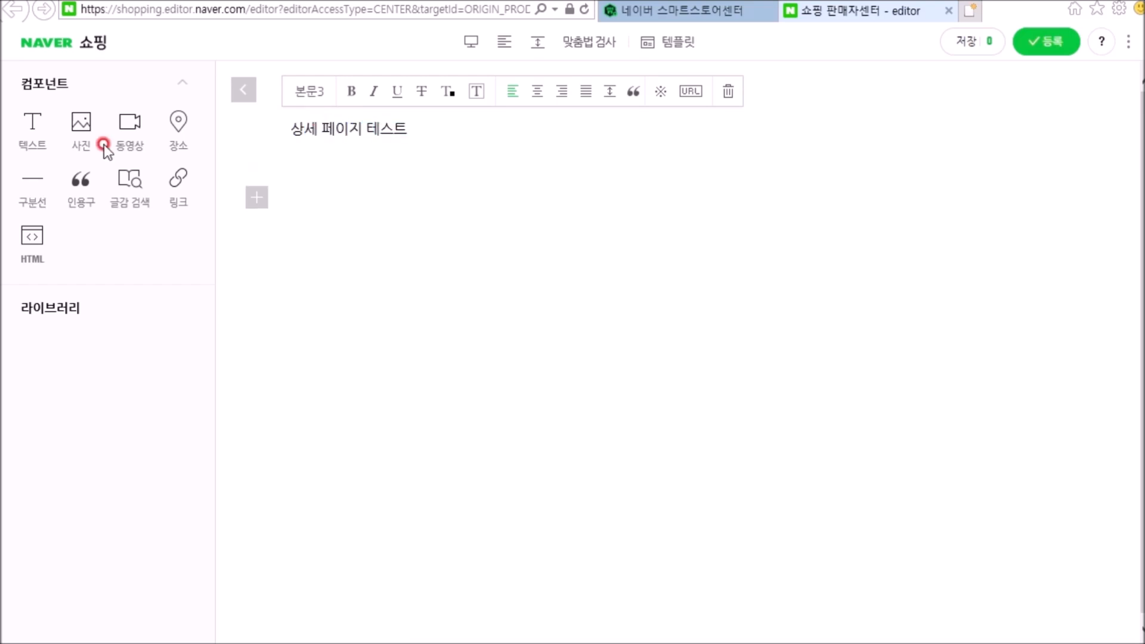
Step: Insert the photo 상세페이지.jpg below the text line in the detailed description
click(78, 125)
click(515, 322)
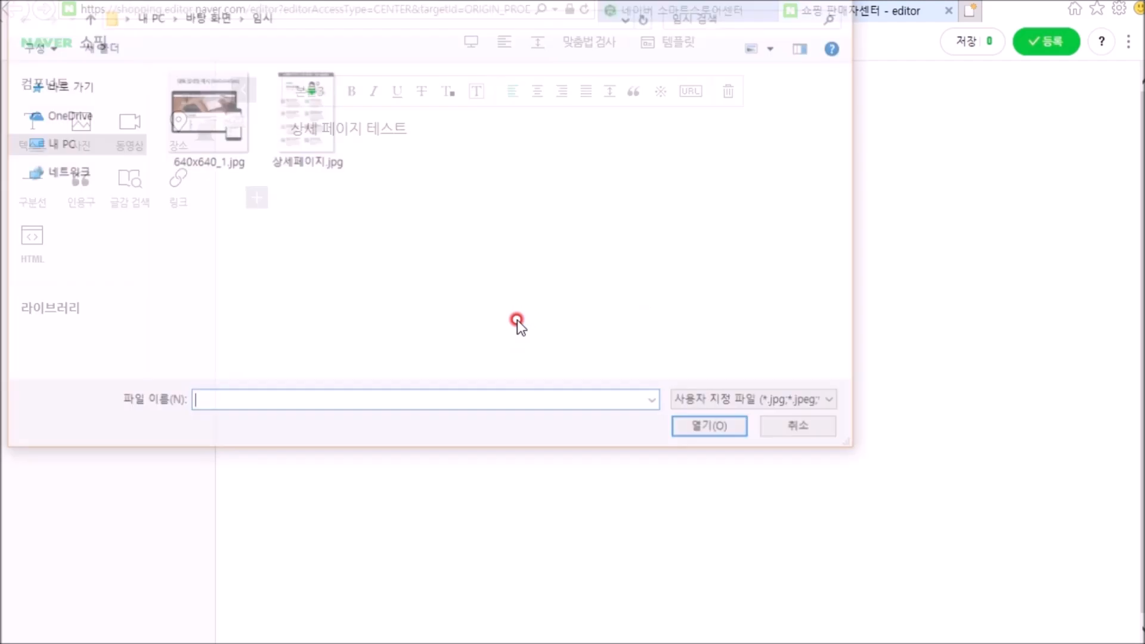
click(318, 153)
click(691, 430)
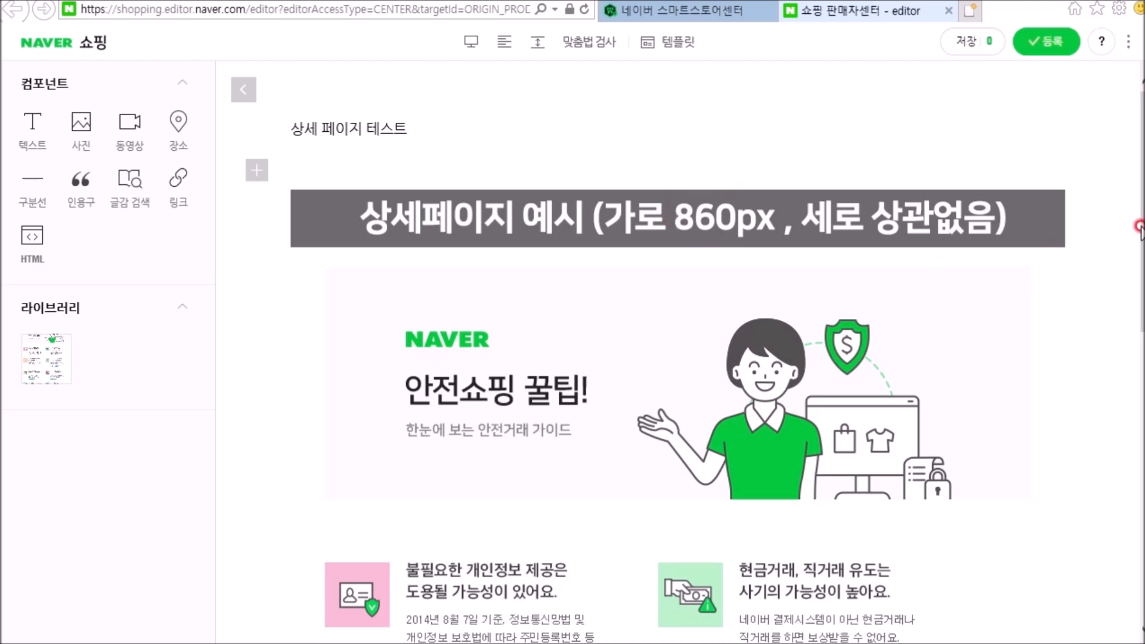
mouse_move(1139, 227)
mouse_down()
mouse_move(1139, 540)
mouse_move(1133, 236)
mouse_up()
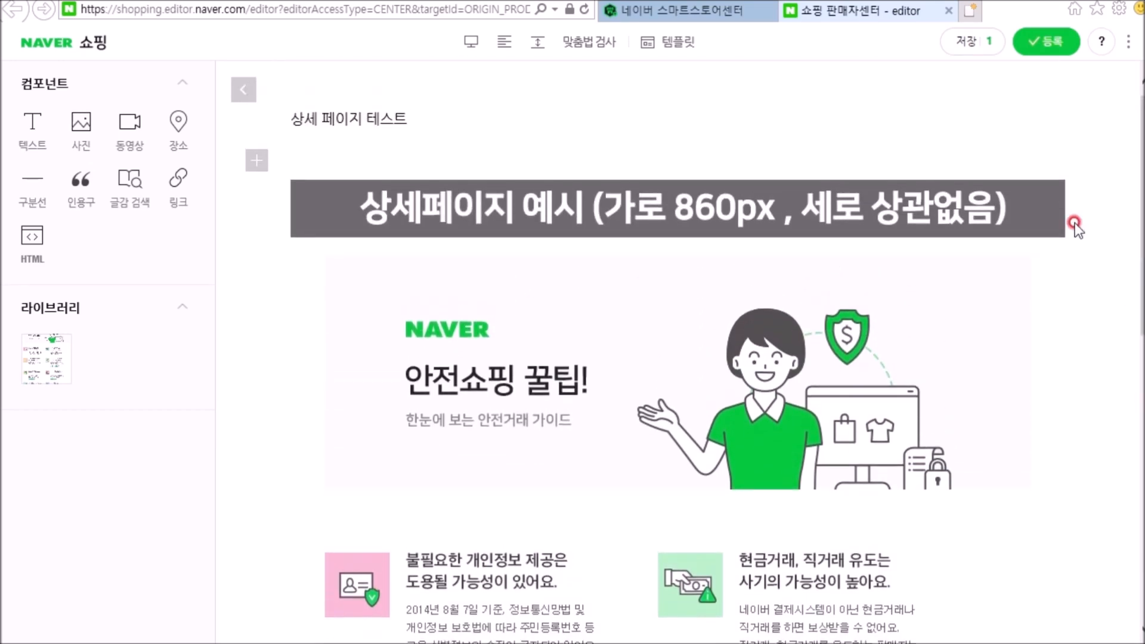
Step: Add the text 텍스트 추가 below the inserted photo and register the detailed description
click(637, 461)
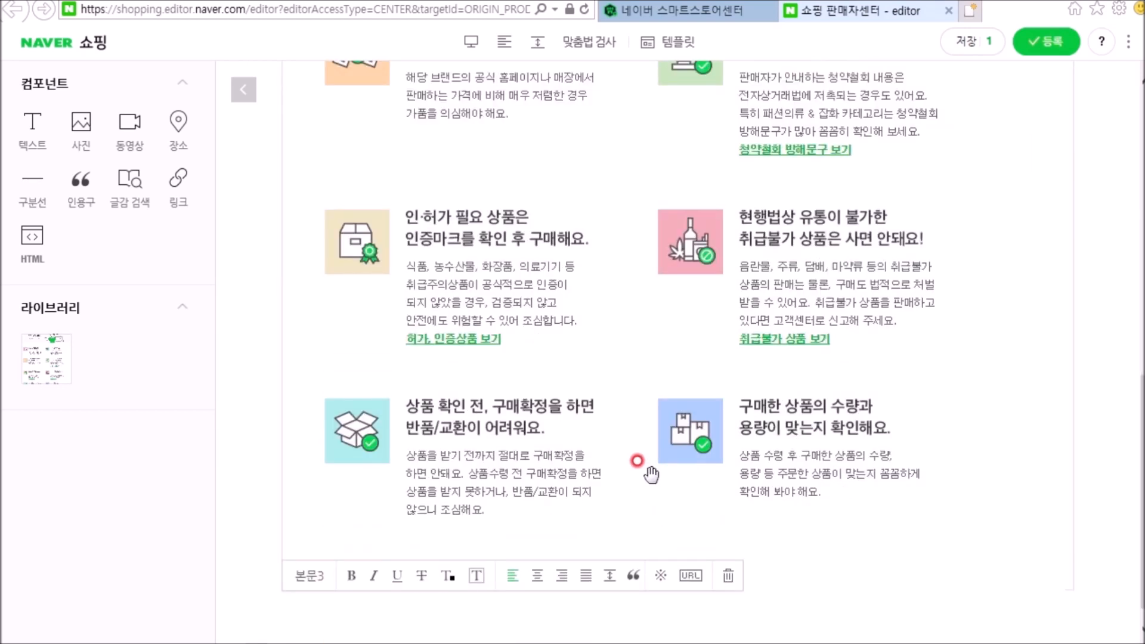
text(테)
text(스트)
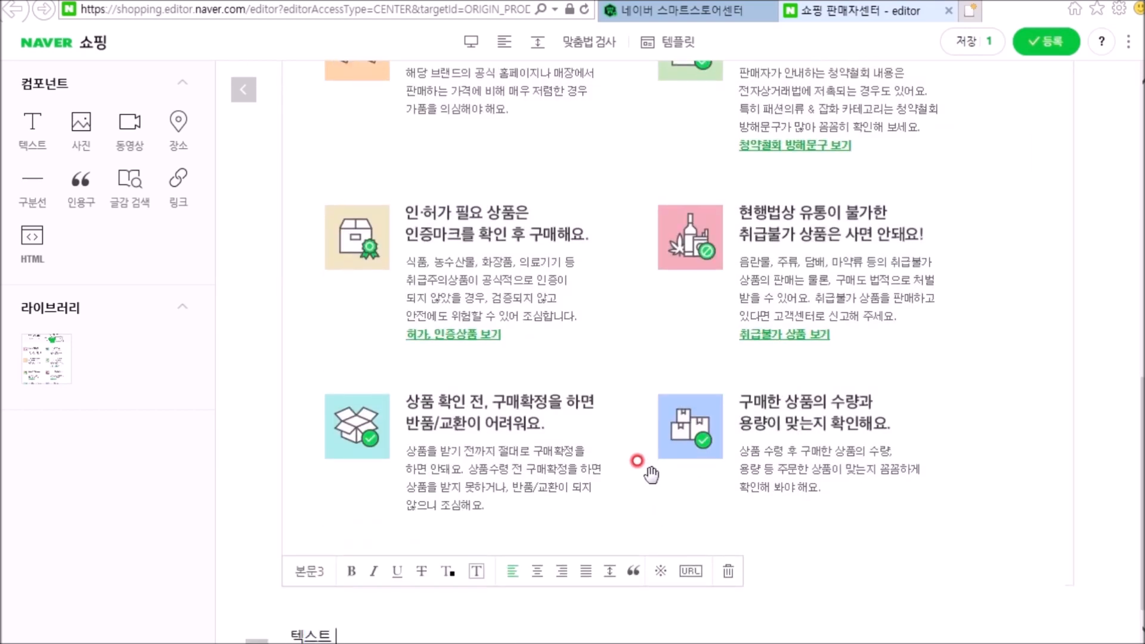
text( 추가)
key(Return)
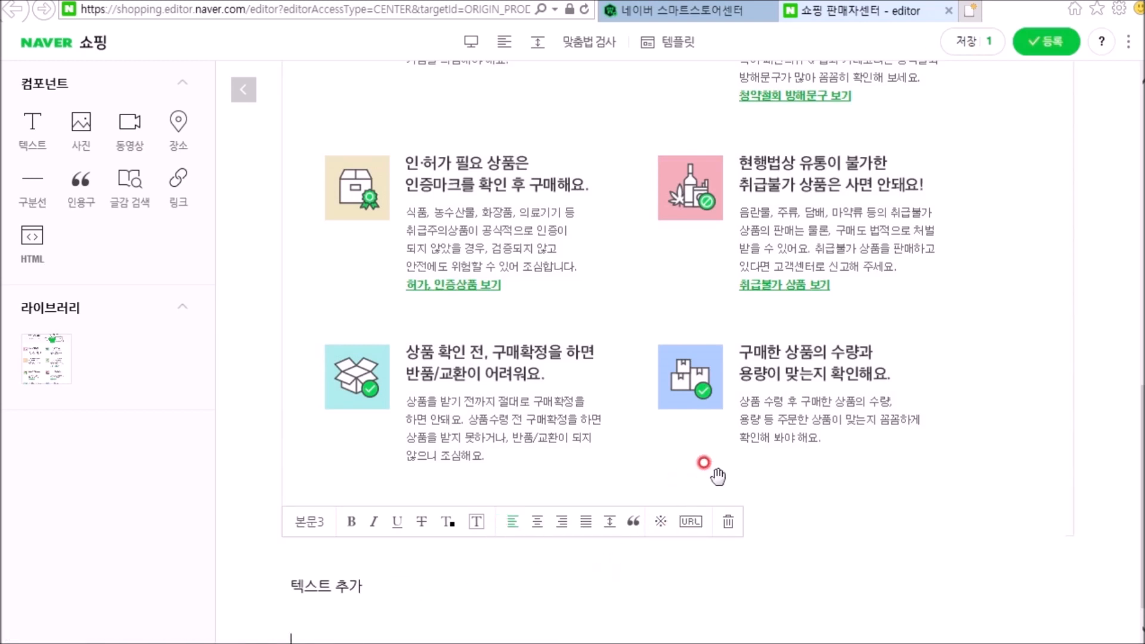
click(1050, 44)
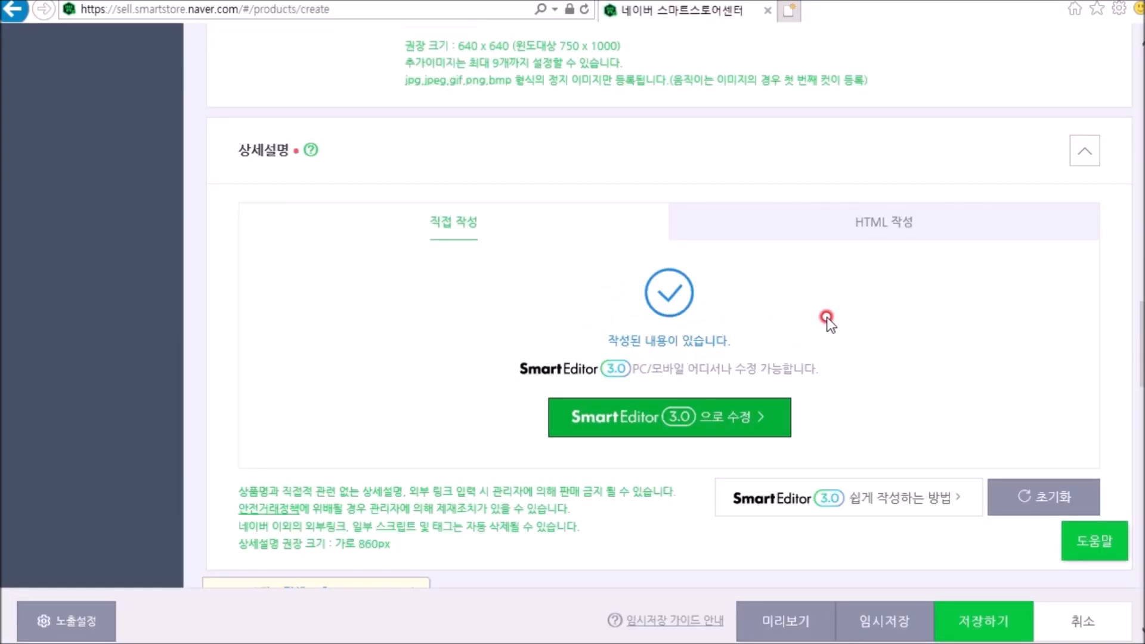
Step: Expand the 상품 주요정보 section of the product form and save the product registration
scroll(861, 325, down, 6)
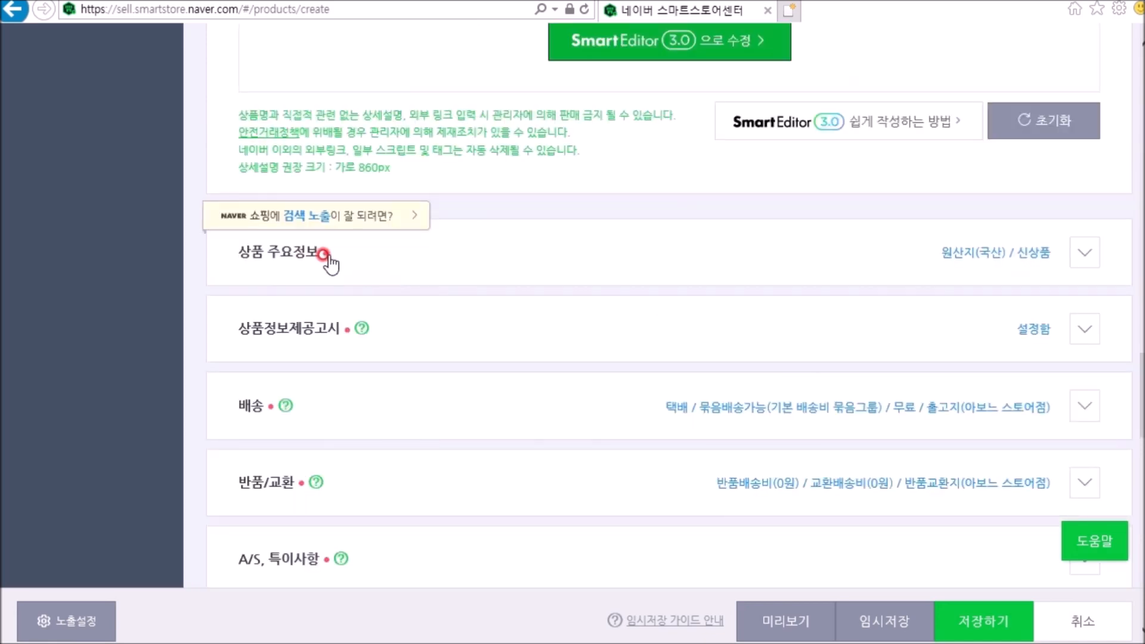
click(1074, 256)
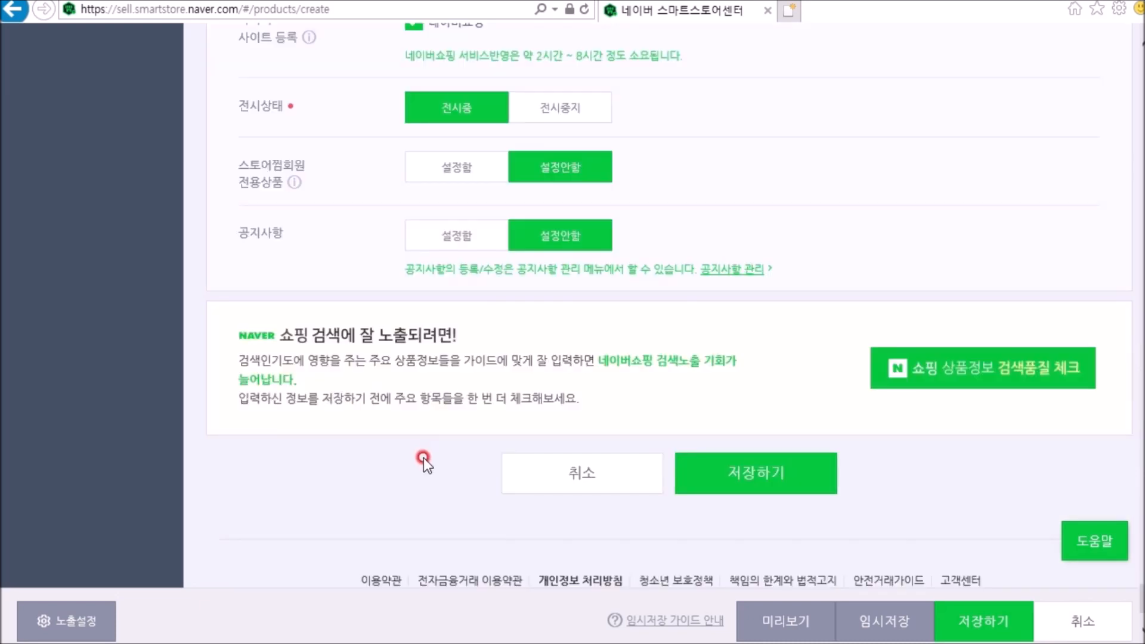
click(731, 472)
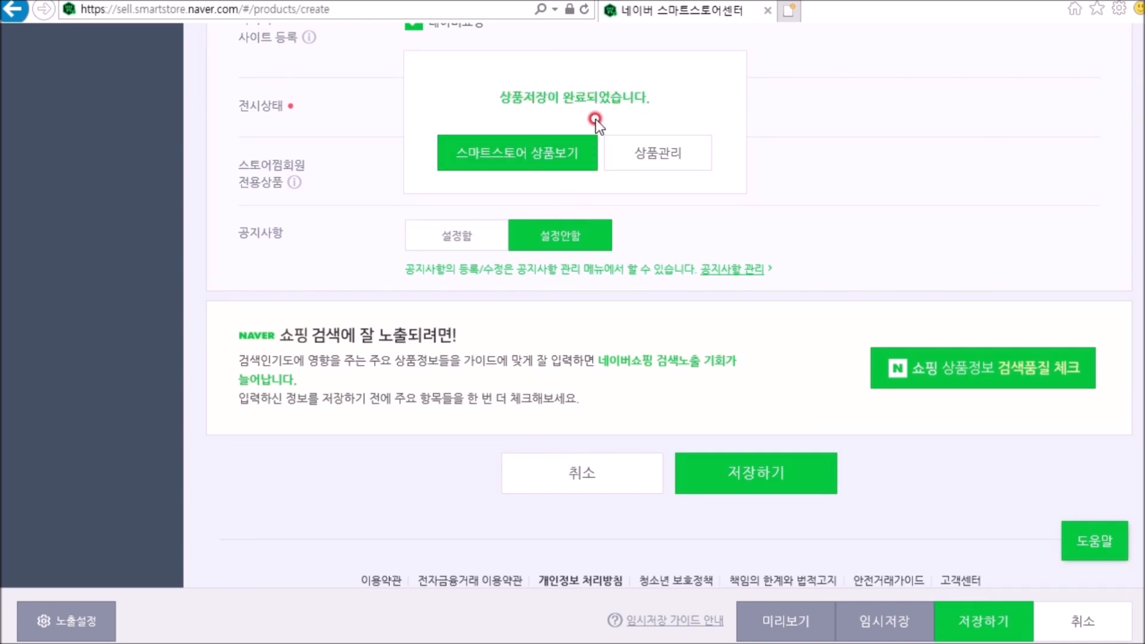
Step: Open the saved product's store page and review its representative image, price, product information and detailed description
click(536, 163)
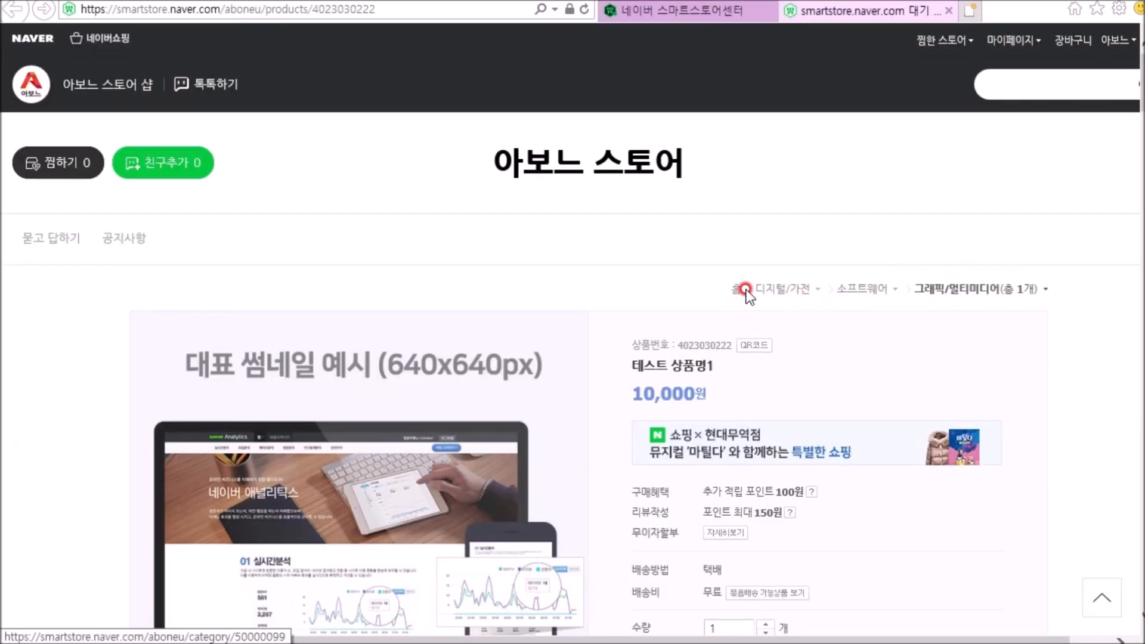
scroll(484, 280, down, 3)
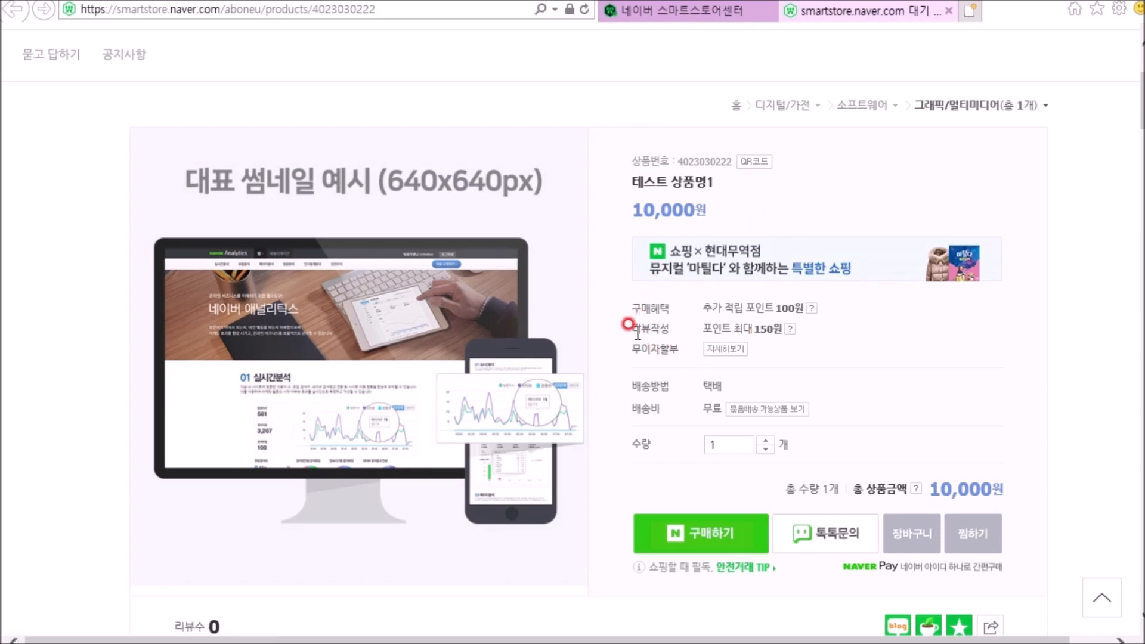
scroll(634, 328, down, 4)
scroll(635, 332, down, 2)
scroll(376, 367, down, 2)
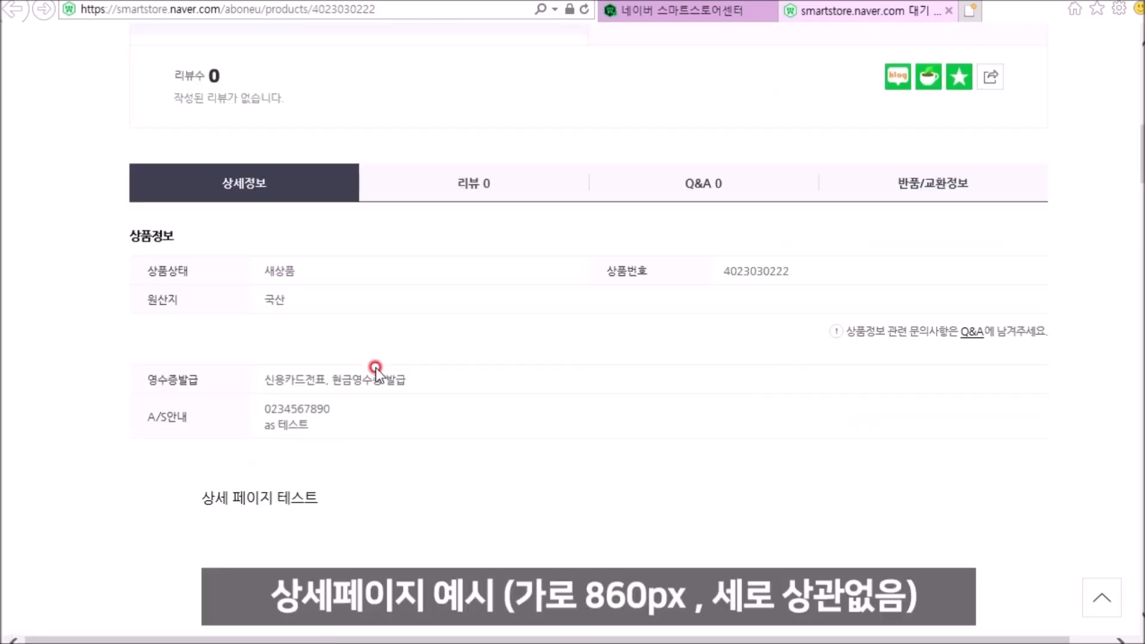
scroll(414, 381, down, 3)
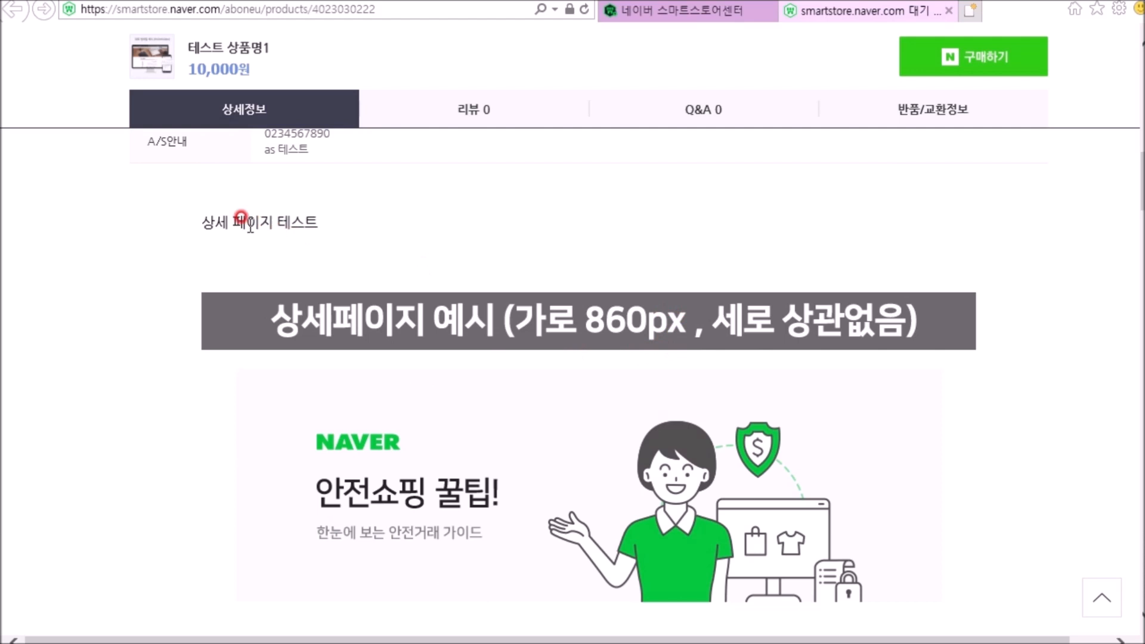
scroll(1026, 302, down, 8)
scroll(1025, 305, down, 9)
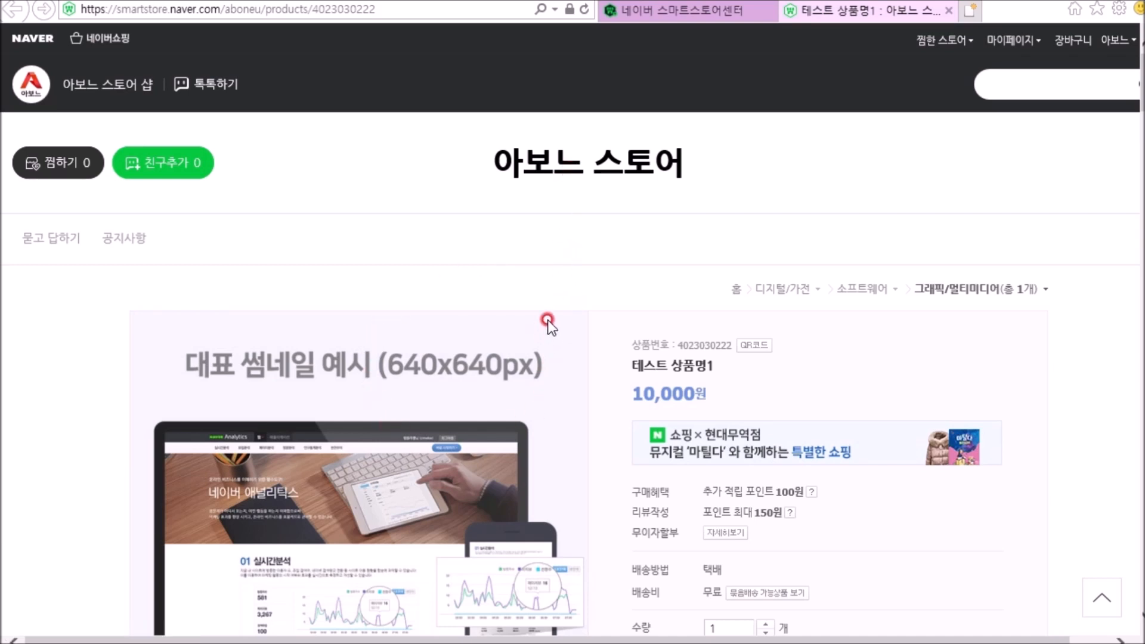
Step: Go to the 아보느 스토어 home page and examine how the registered product is displayed there
click(278, 12)
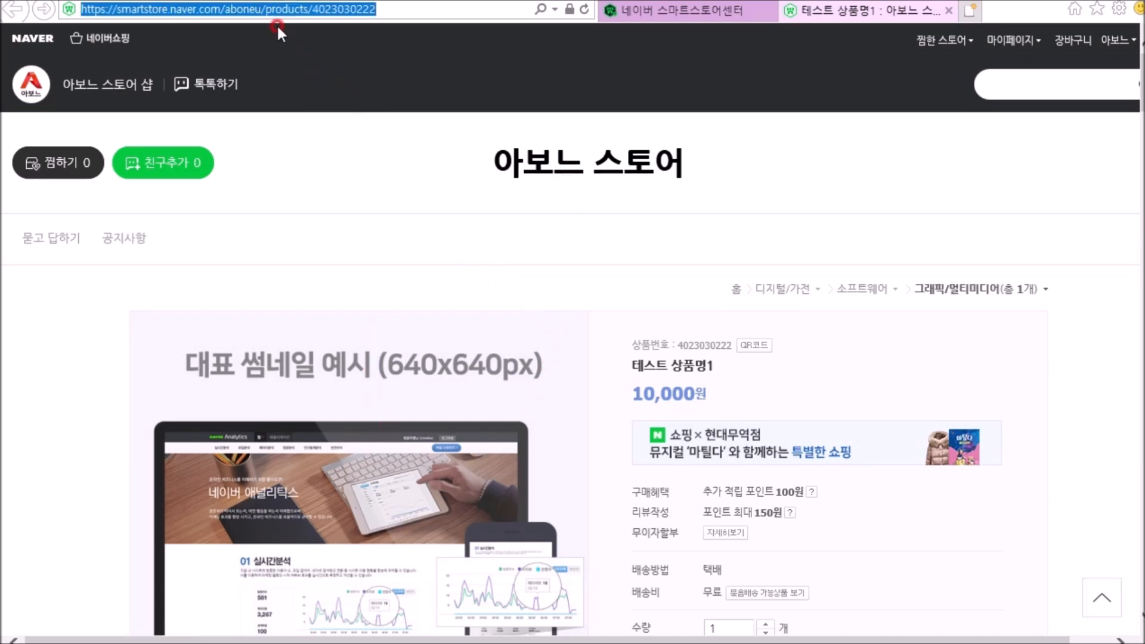
click(603, 160)
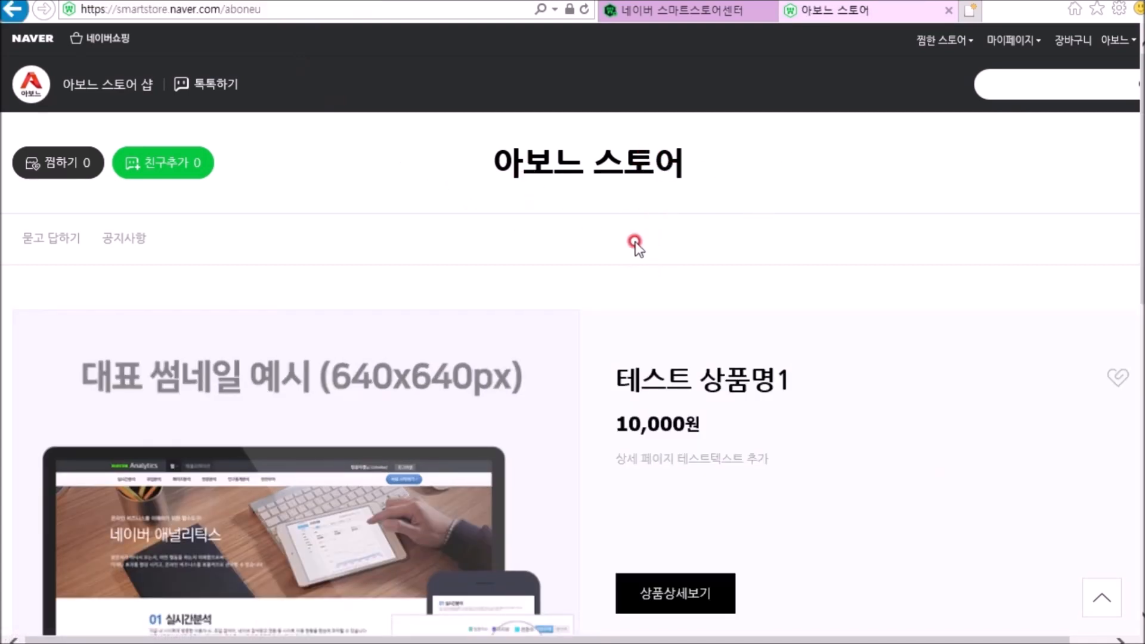
scroll(261, 294, down, 5)
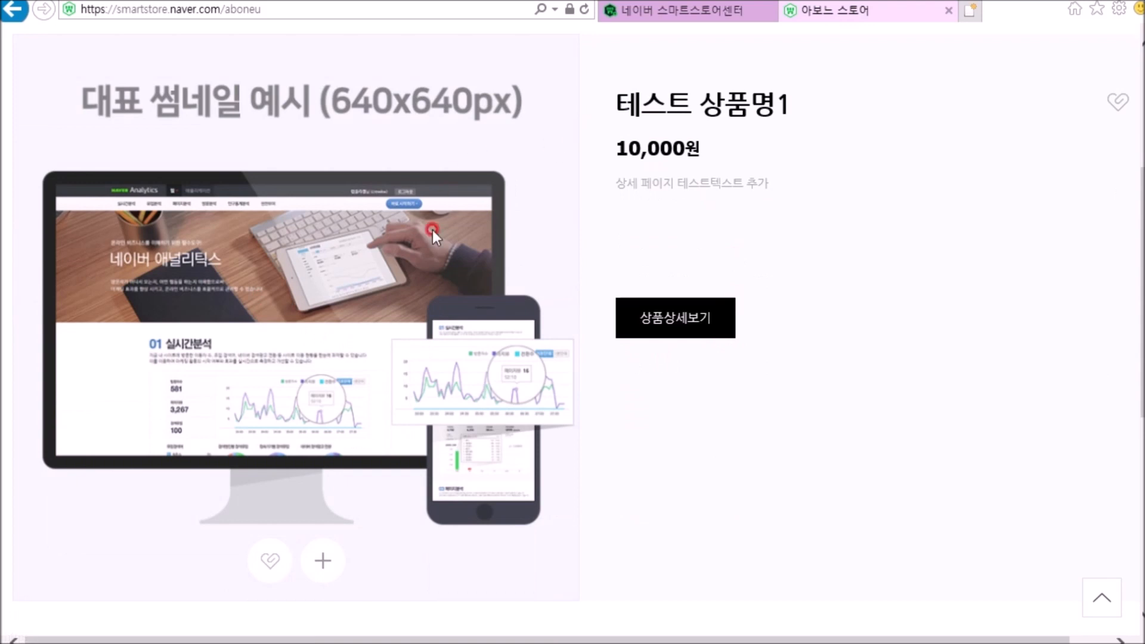
scroll(1006, 397, up, 5)
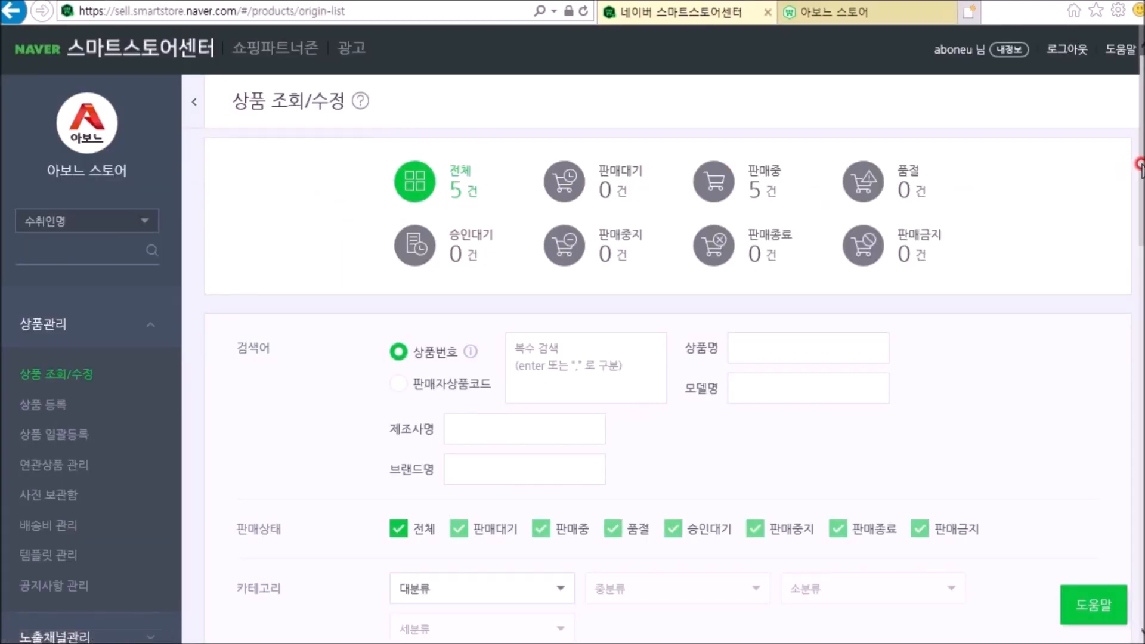
Step: Review the 상품목록 in the seller center and compare it with the 상품전체 section on the store home page
click(1139, 346)
scroll(1139, 345, down, 3)
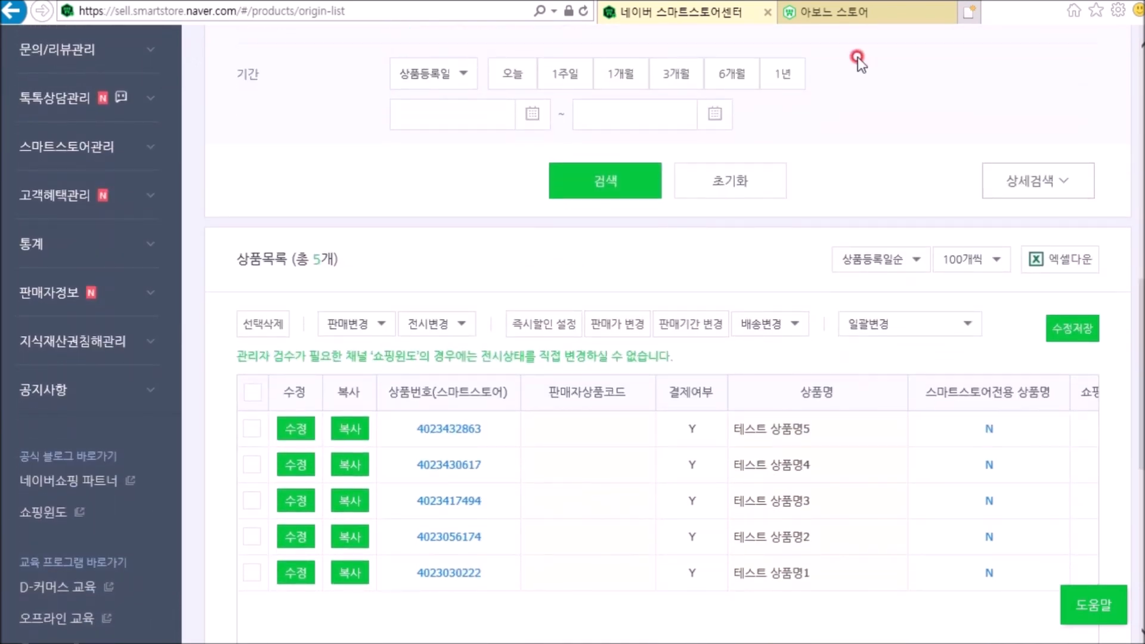
click(849, 13)
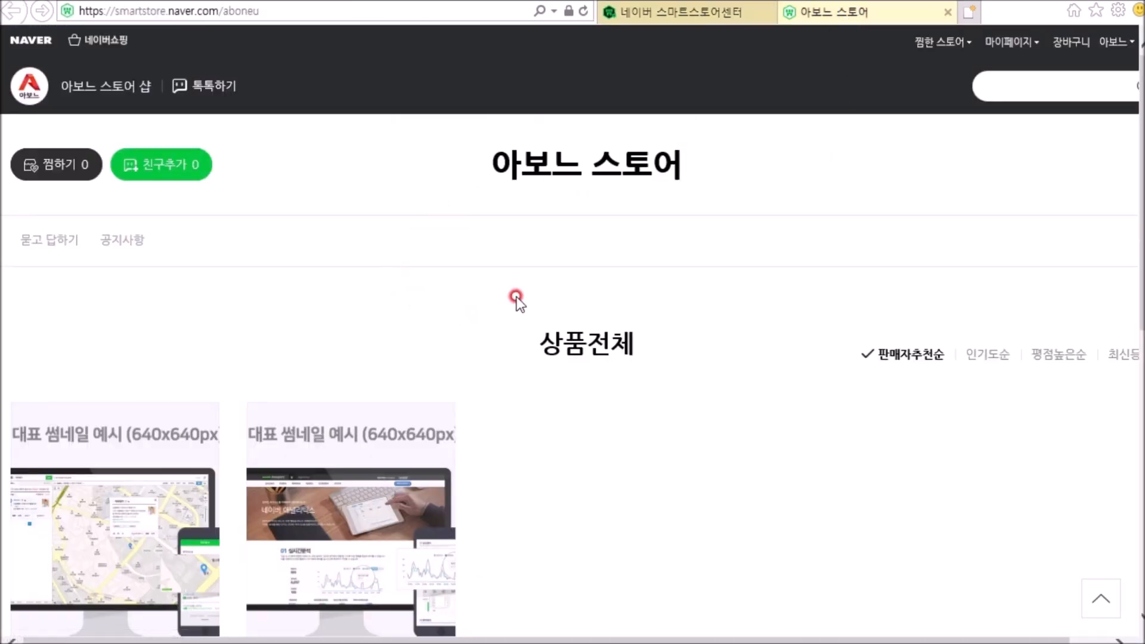
scroll(554, 227, down, 2)
scroll(511, 263, up, 2)
scroll(511, 269, down, 2)
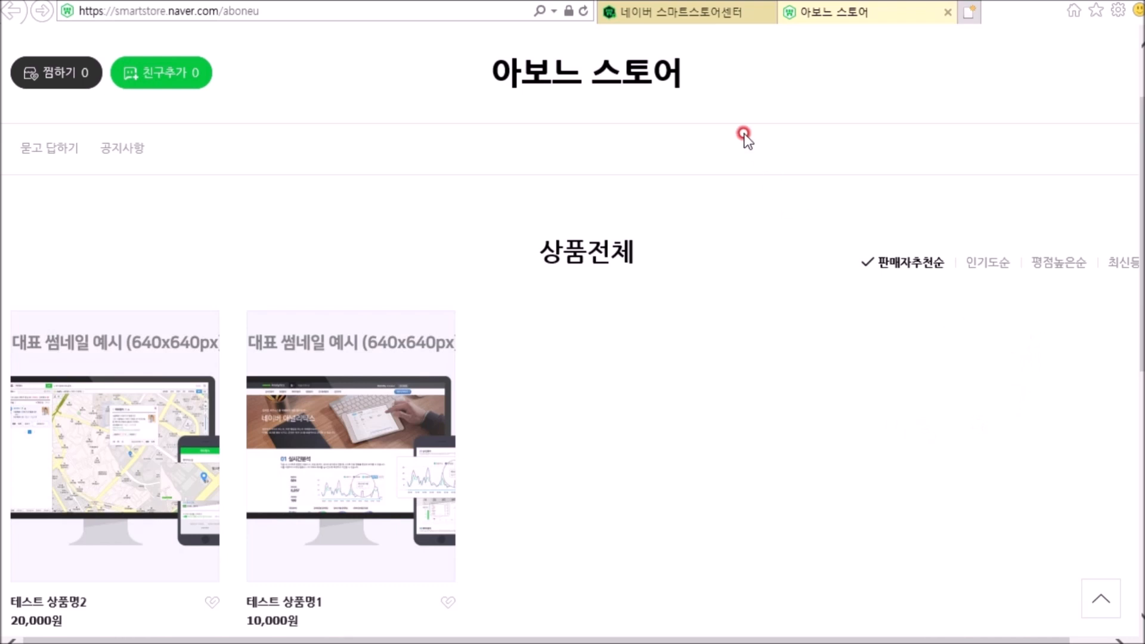
Step: Return to the seller center and open PC 전시 관리 under 스마트스토어관리
click(686, 13)
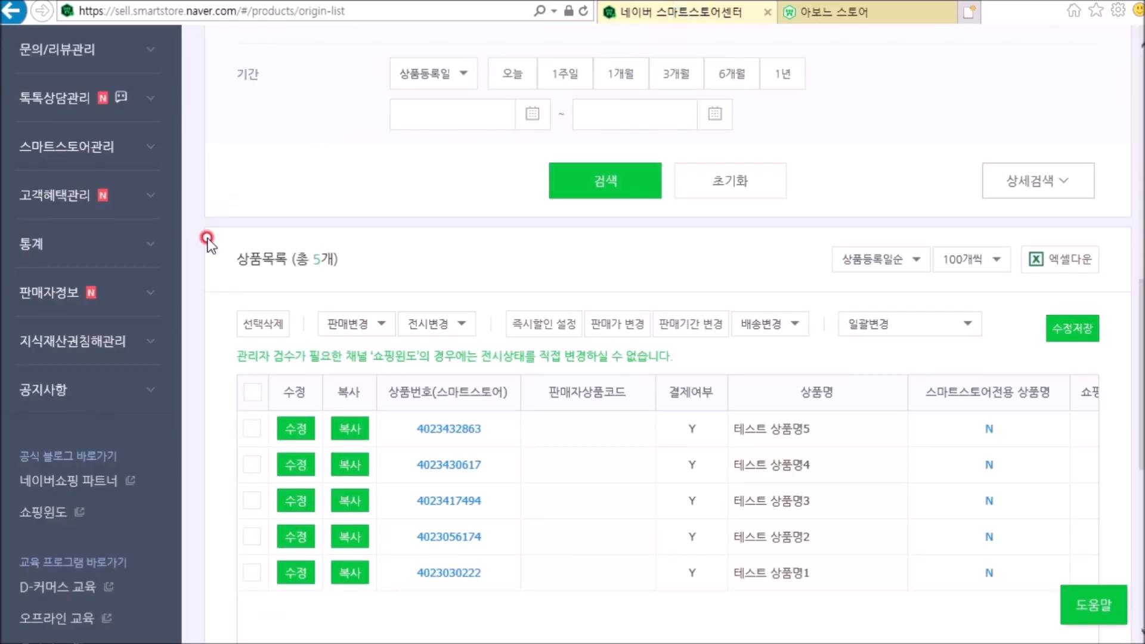
click(75, 146)
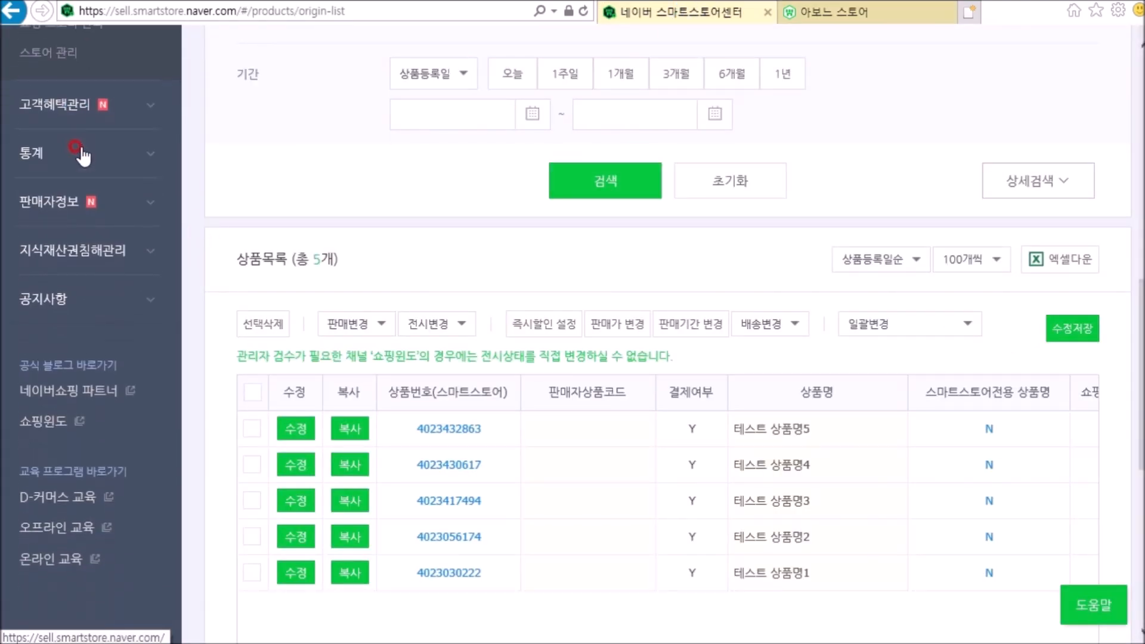
scroll(83, 156, up, 6)
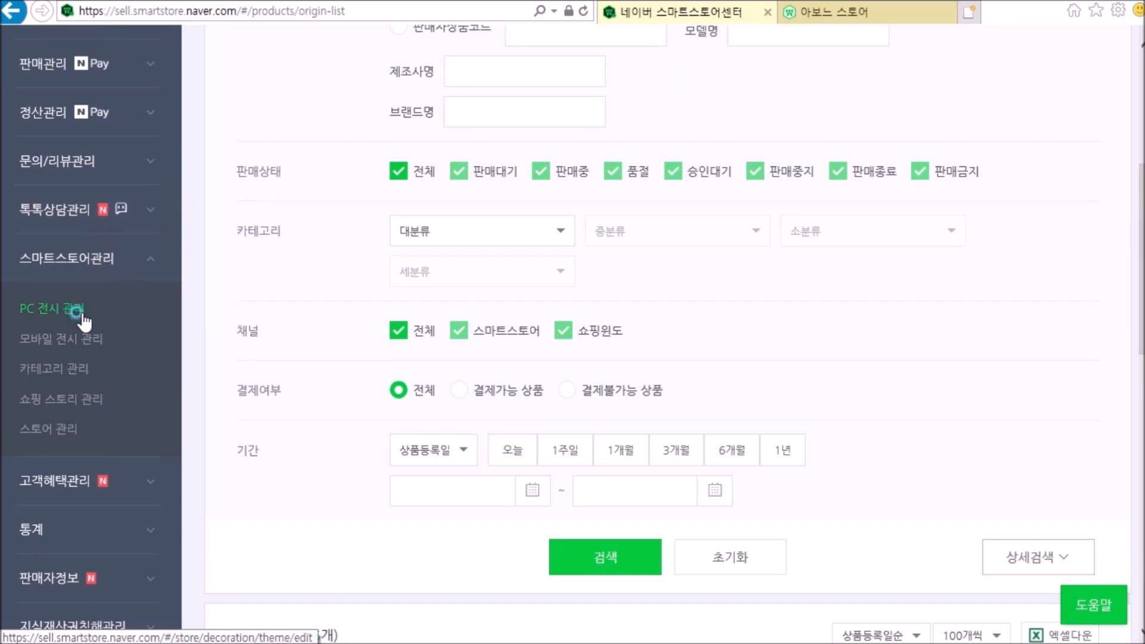
click(79, 312)
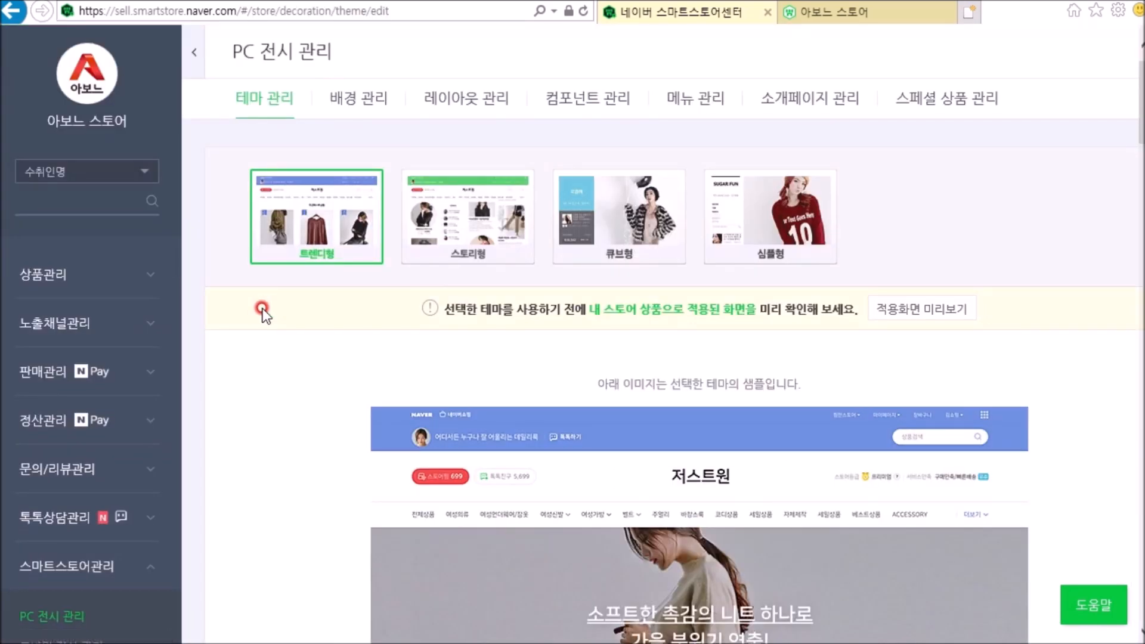
Step: Open the settings of the 전체상품 component in 컴포넌트 관리
click(598, 106)
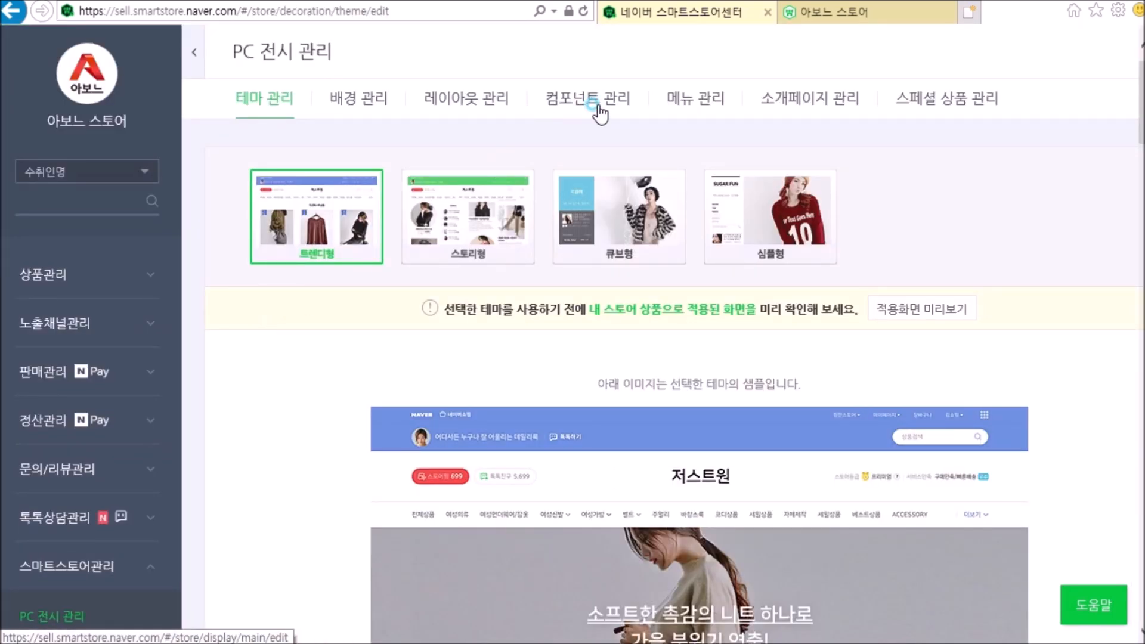
scroll(607, 316, down, 1)
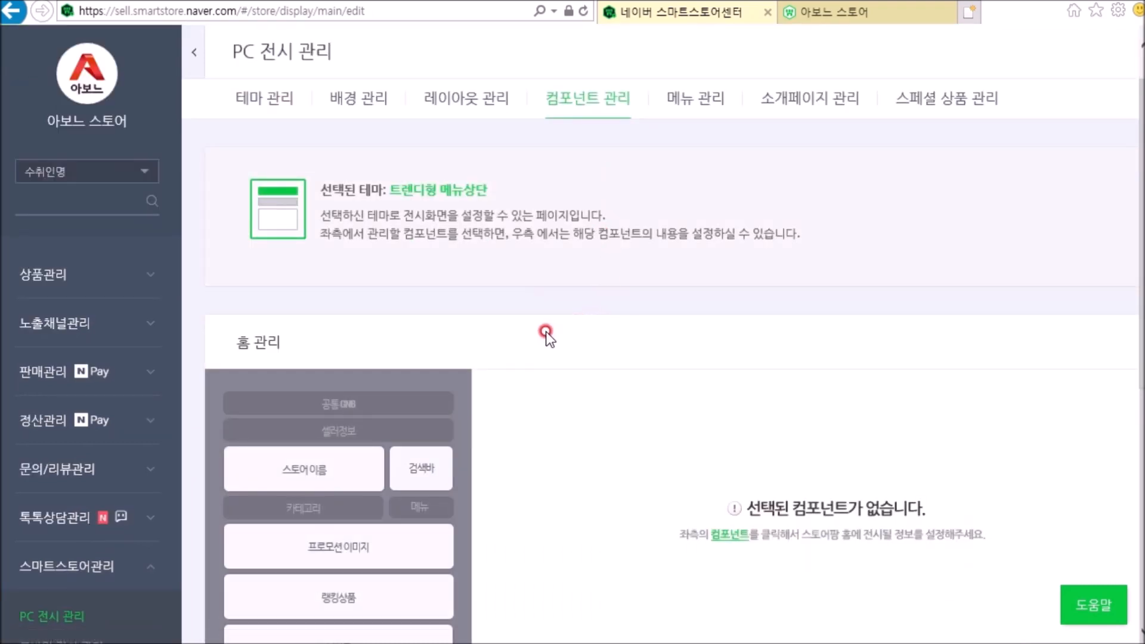
scroll(531, 332, down, 3)
scroll(531, 332, down, 2)
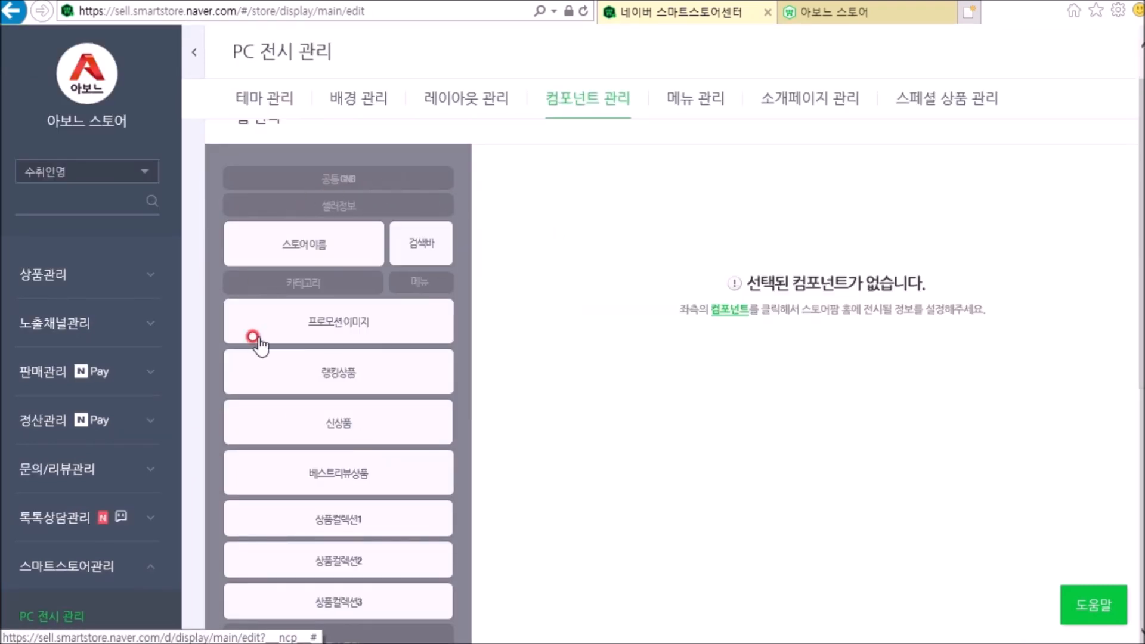
scroll(294, 422, down, 5)
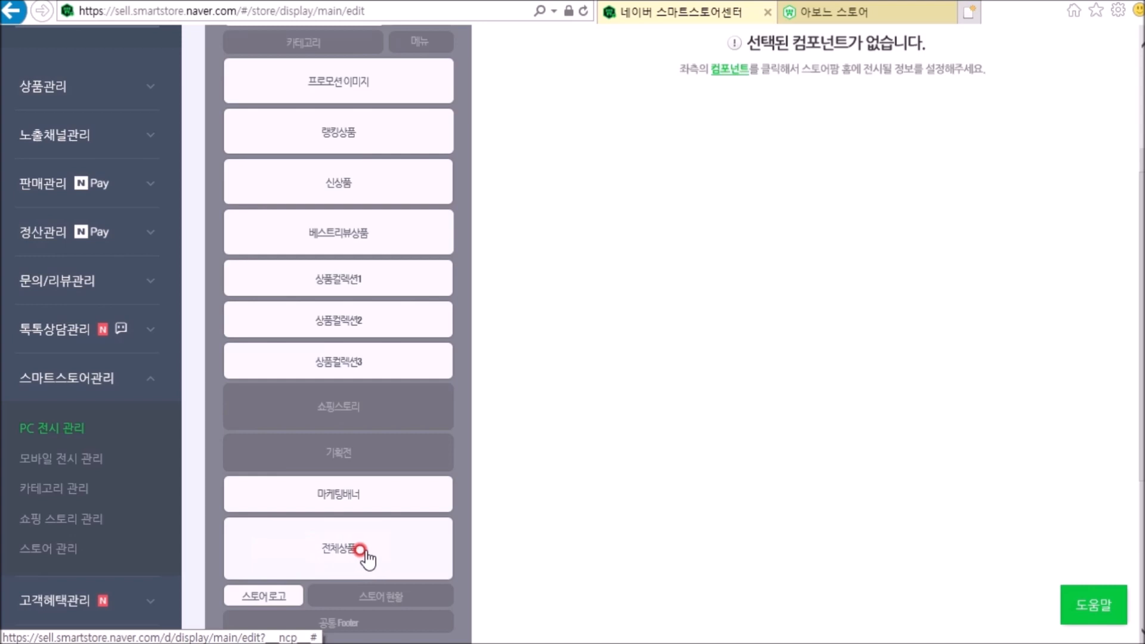
click(352, 550)
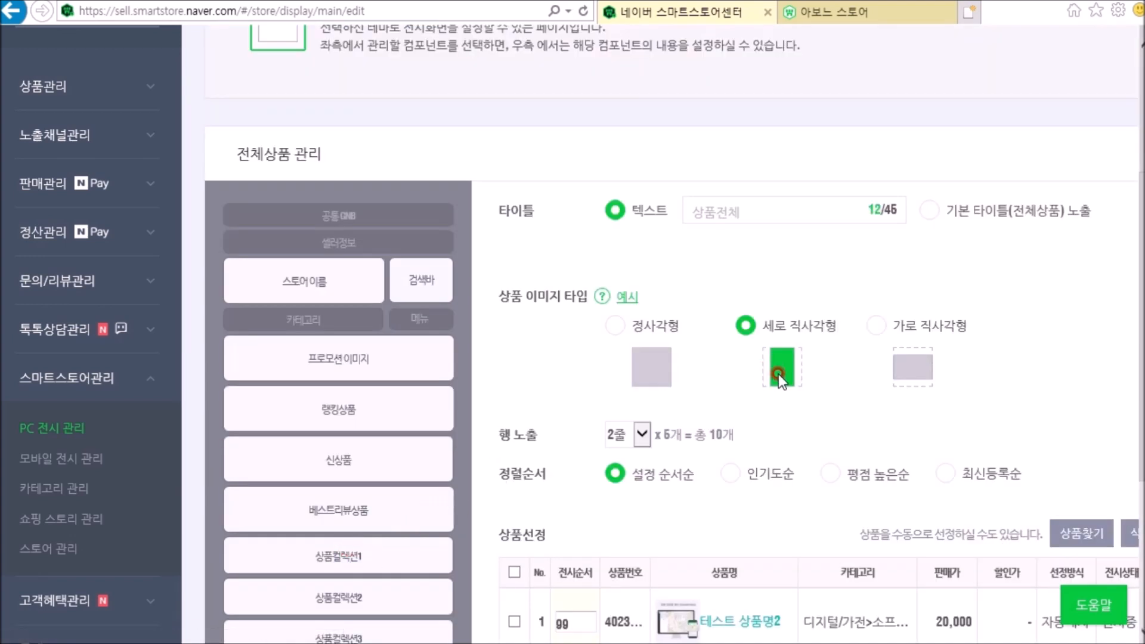
Step: Find and add 테스트 상품명3, 테스트 상품명4 and 테스트 상품명5 to the 전체상품 product selection
scroll(811, 387, down, 3)
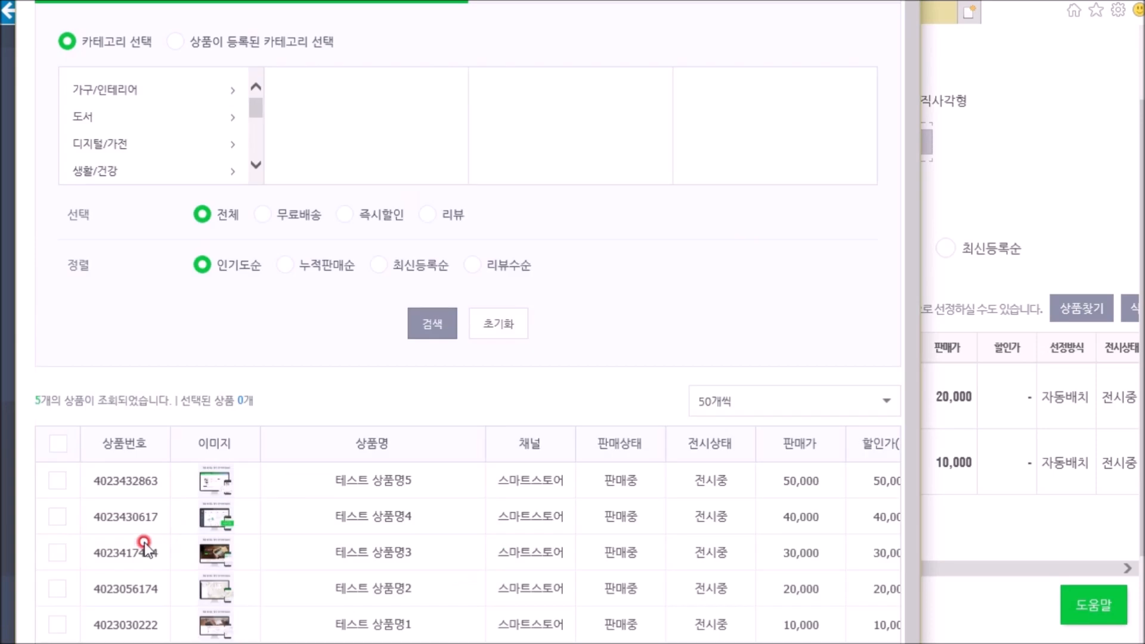
click(58, 553)
click(58, 517)
click(58, 481)
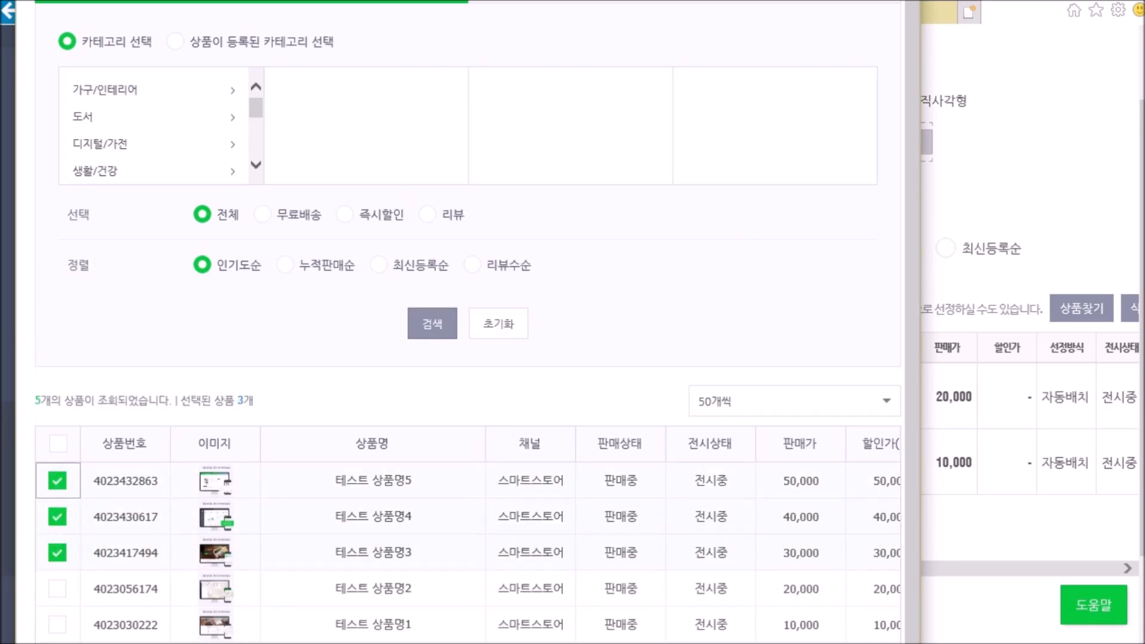
click(504, 642)
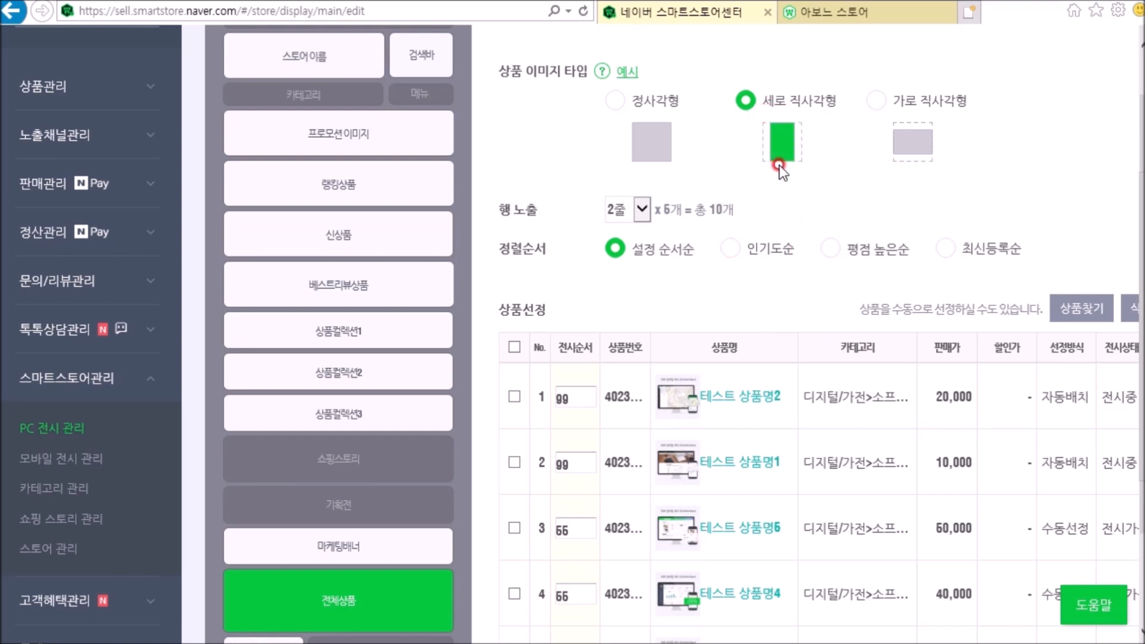
Step: Set the 전체상품 product image type to 정사각형 and apply the component settings
click(618, 103)
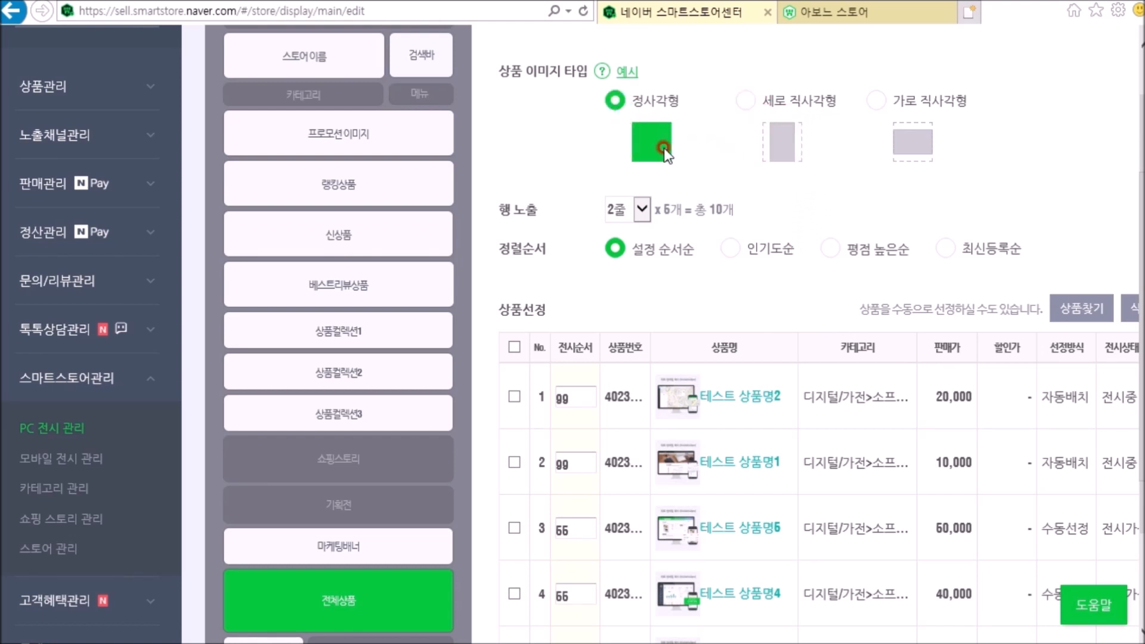
scroll(789, 320, down, 3)
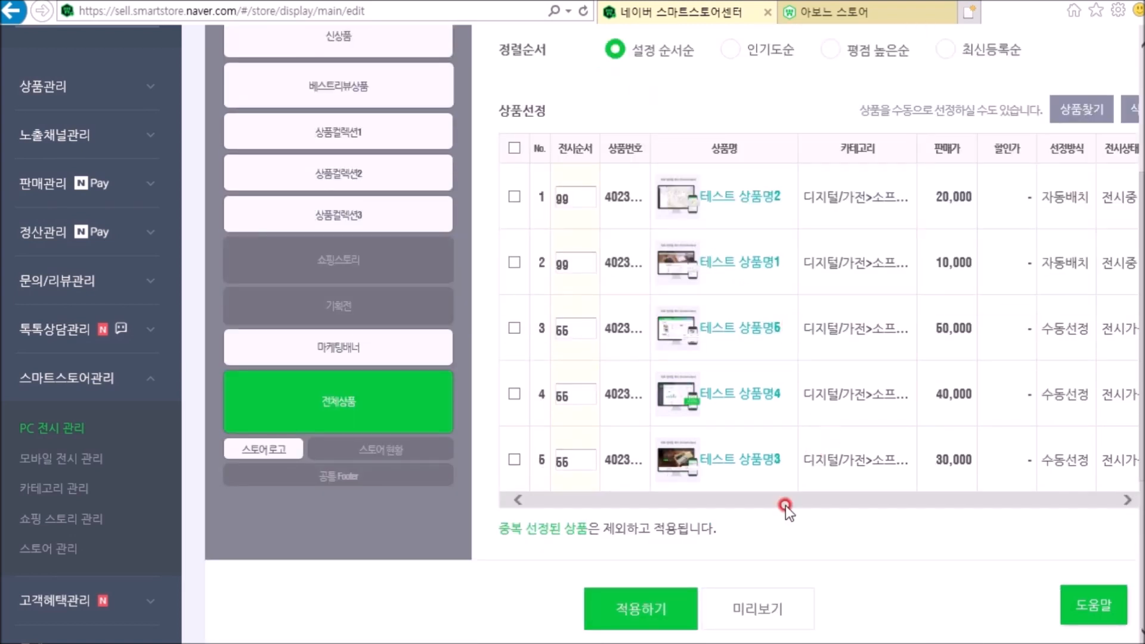
click(661, 595)
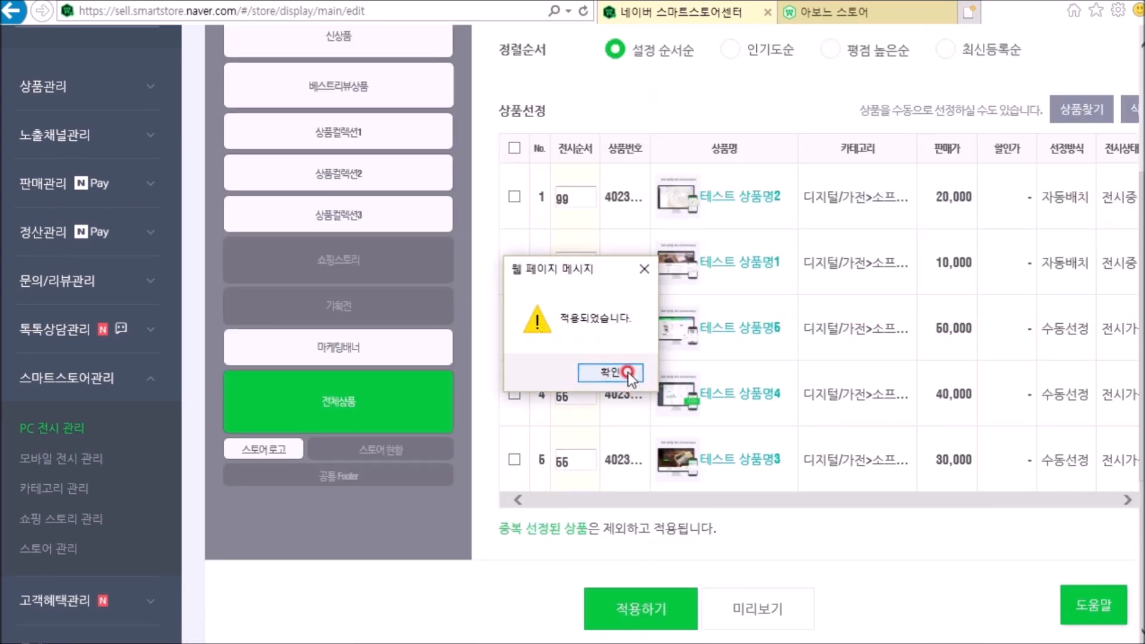
click(627, 370)
Step: Reload the store home page to check the updated 상품전체 display
click(860, 16)
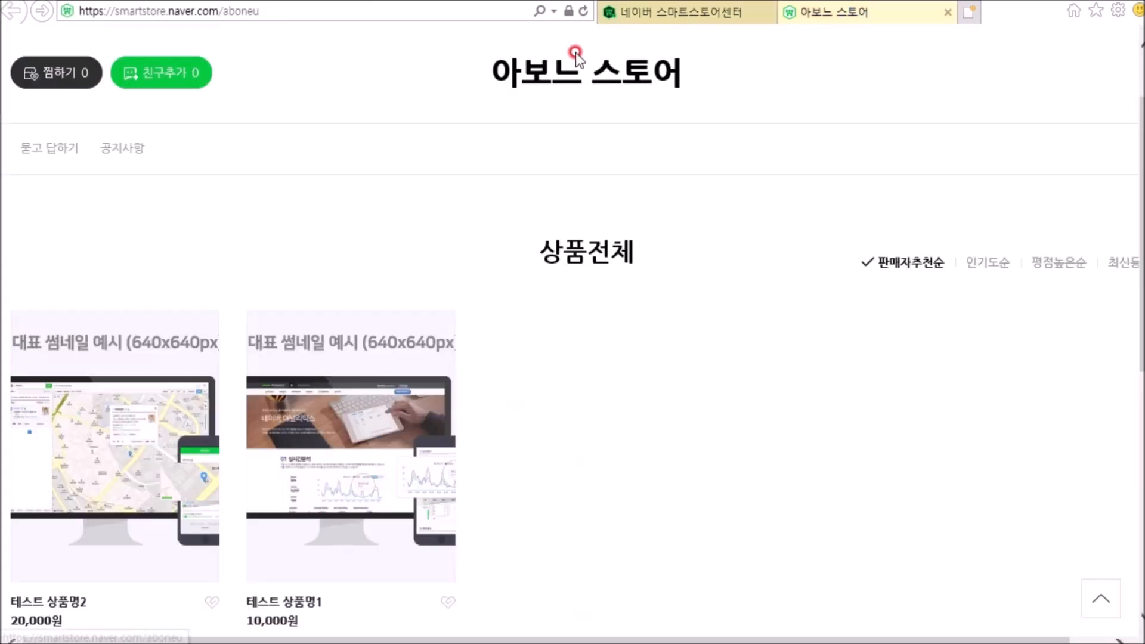
click(582, 12)
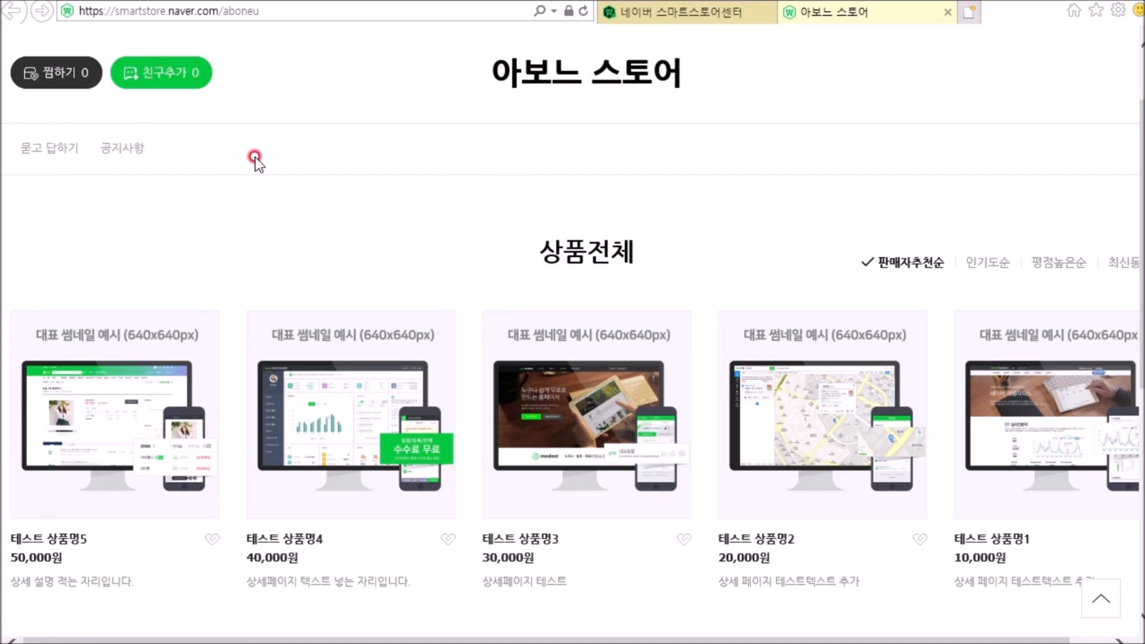
Step: Switch back to the Smart Store Center and open the 카테고리 관리 page
click(664, 12)
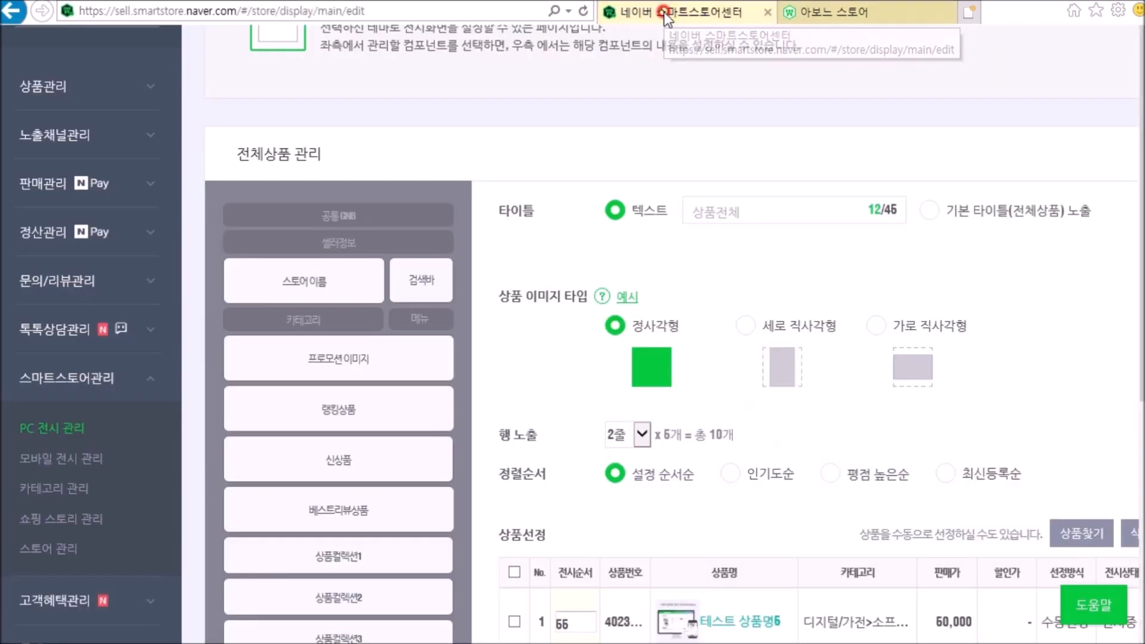
click(106, 380)
click(106, 379)
click(59, 490)
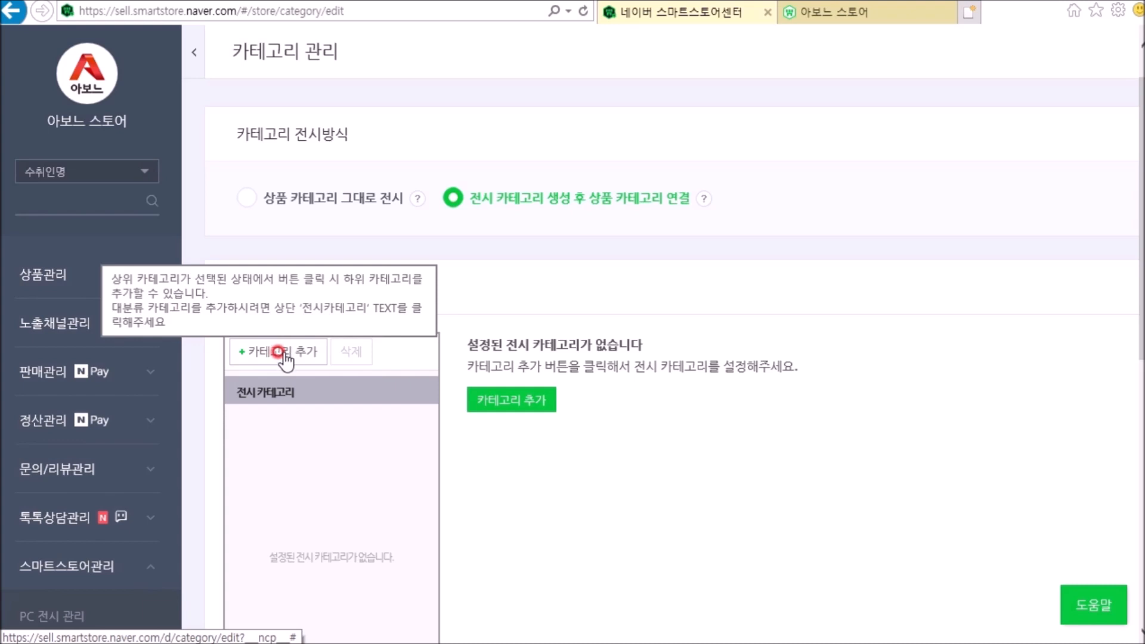
Step: Start adding top-level display categories and name the first three 유튜브, 네이버블로그 and 네이버카페
click(280, 353)
scroll(301, 349, down, 2)
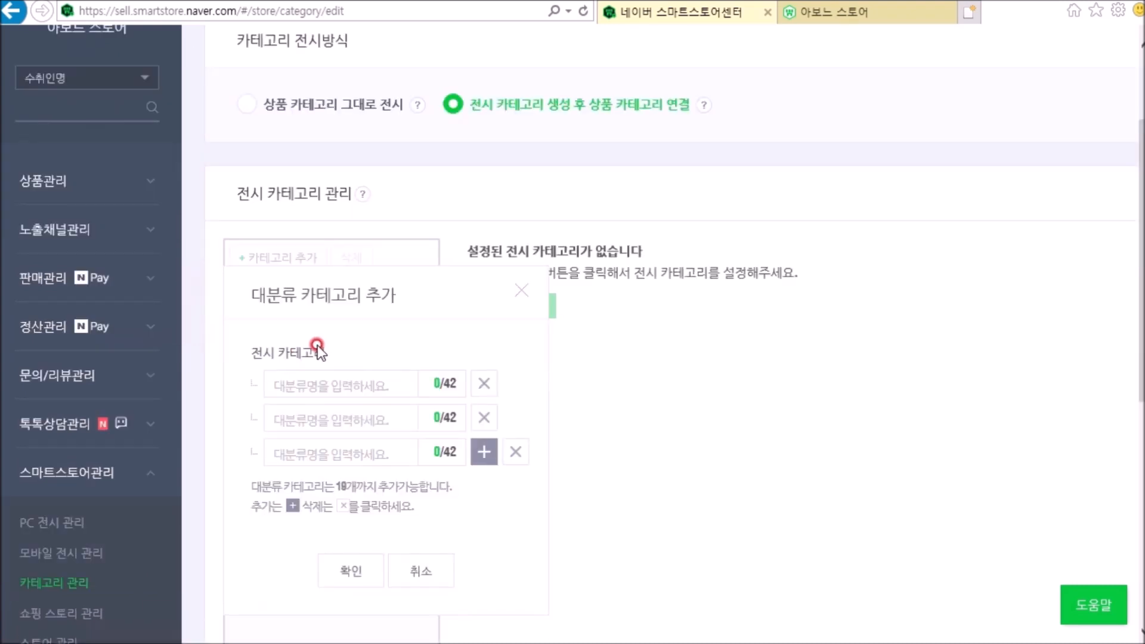
click(290, 378)
click(292, 418)
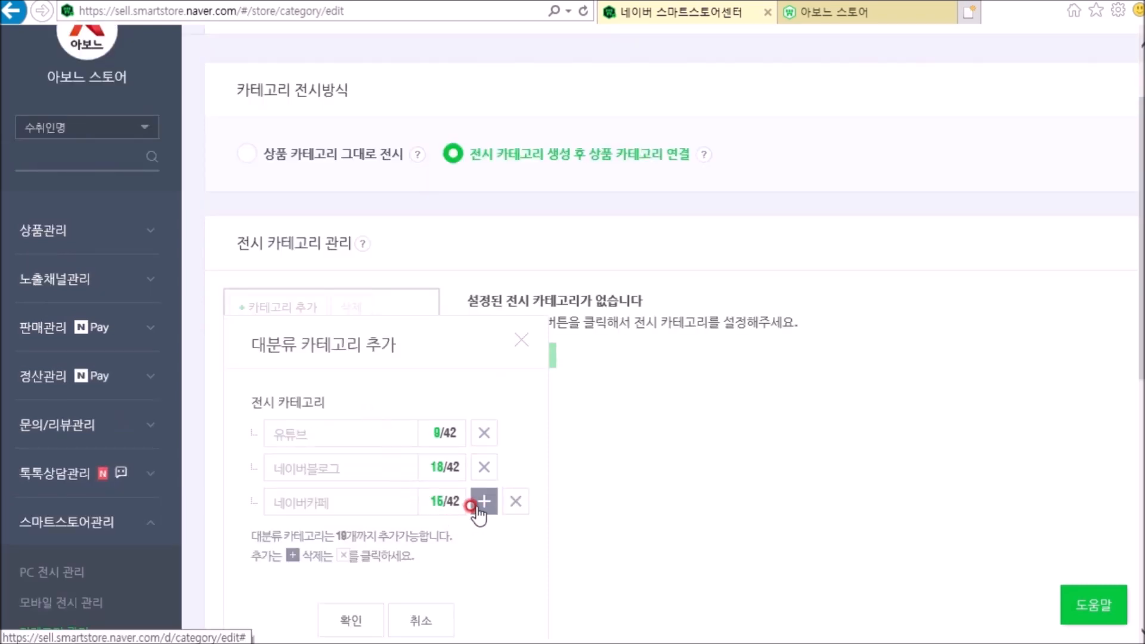
Step: Add two more top-level categories named 웹디자인 and 영상편집 and confirm the category list
click(483, 501)
click(351, 538)
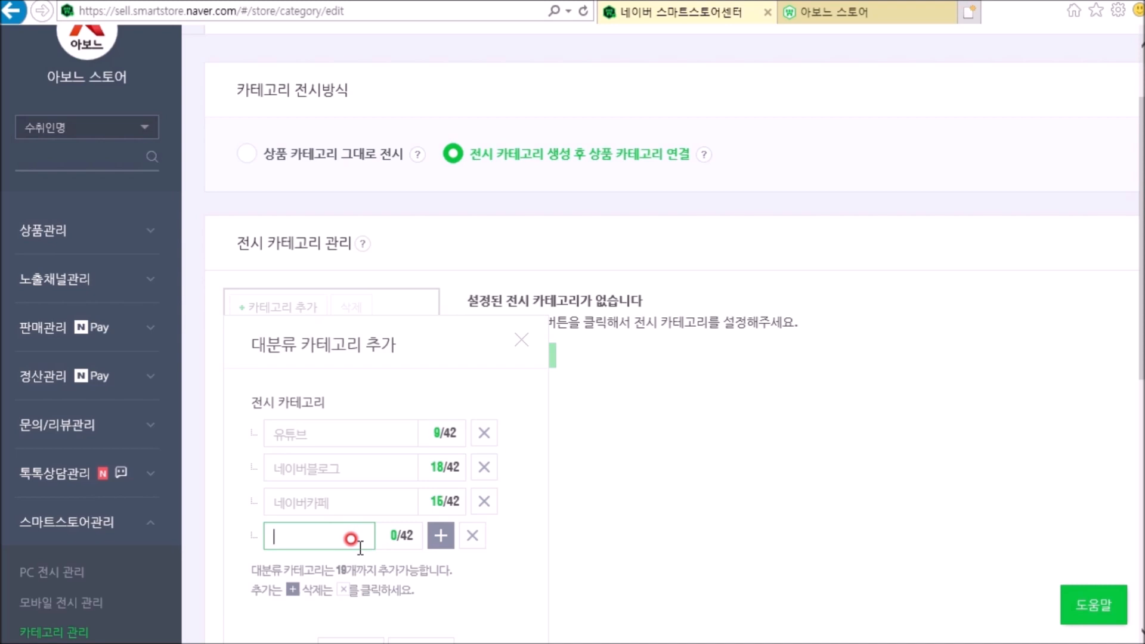
text(웹디자인)
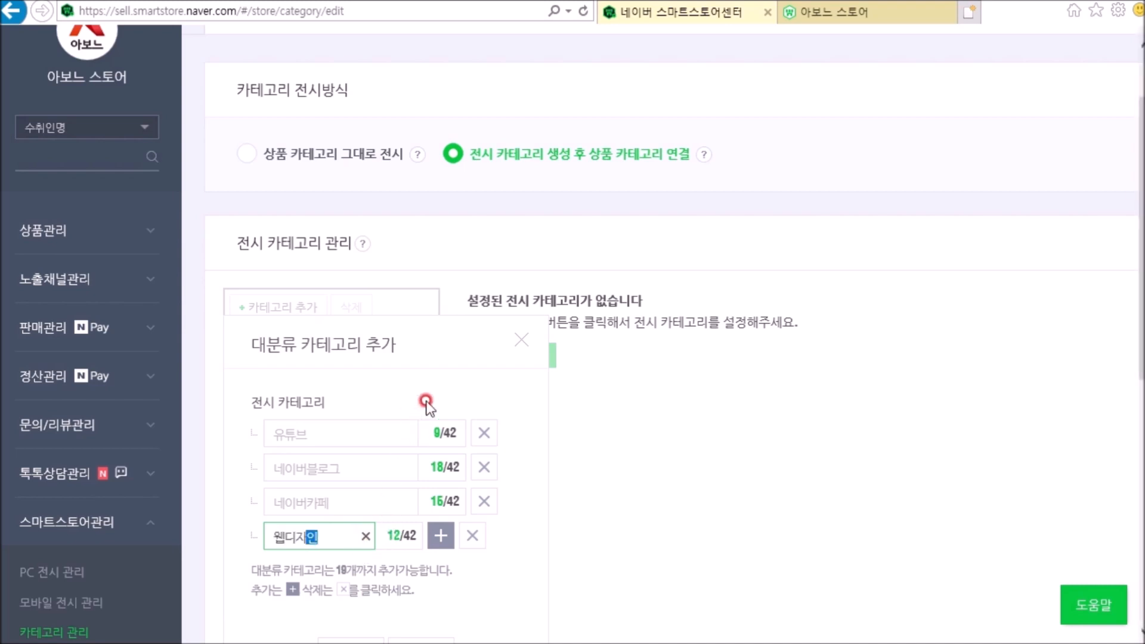
click(441, 534)
click(350, 567)
text(영상편집)
click(502, 380)
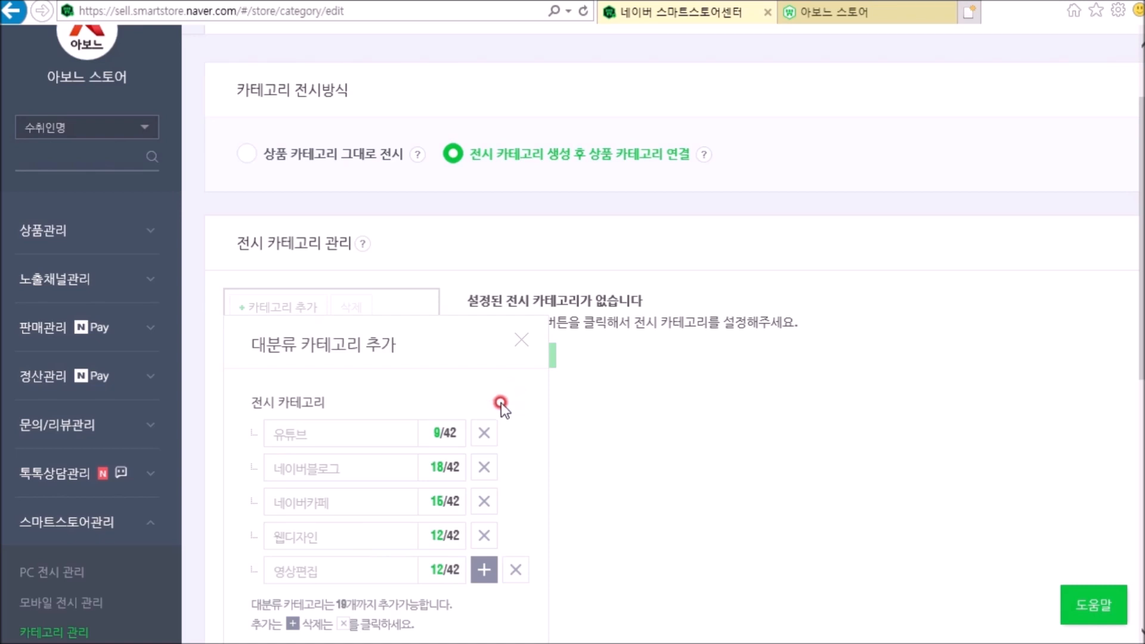
scroll(647, 514, down, 2)
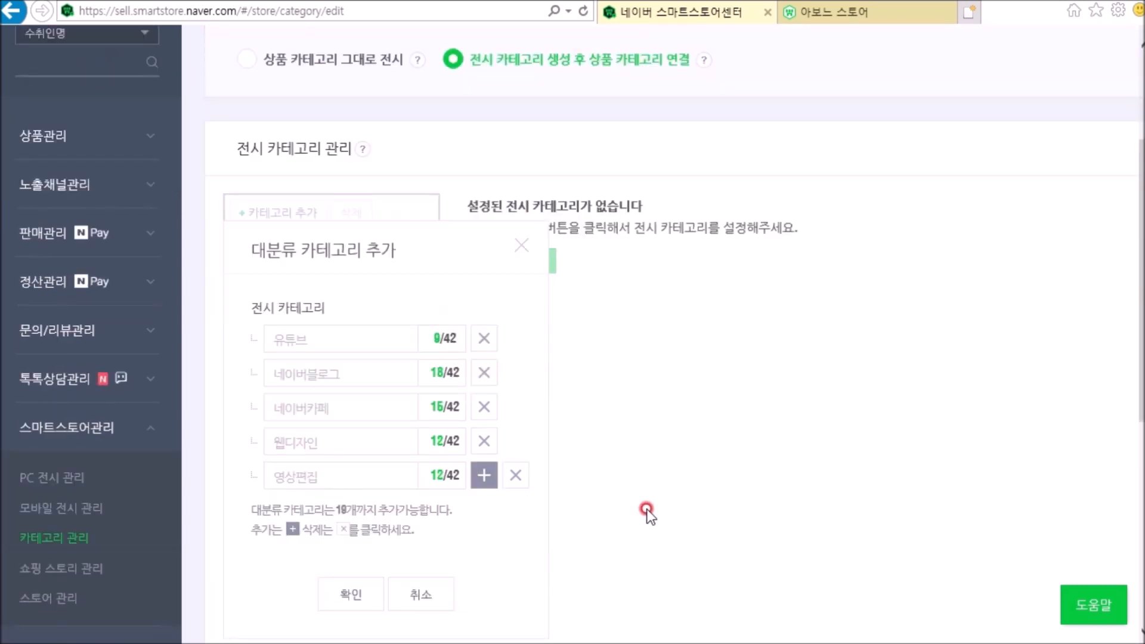
click(341, 591)
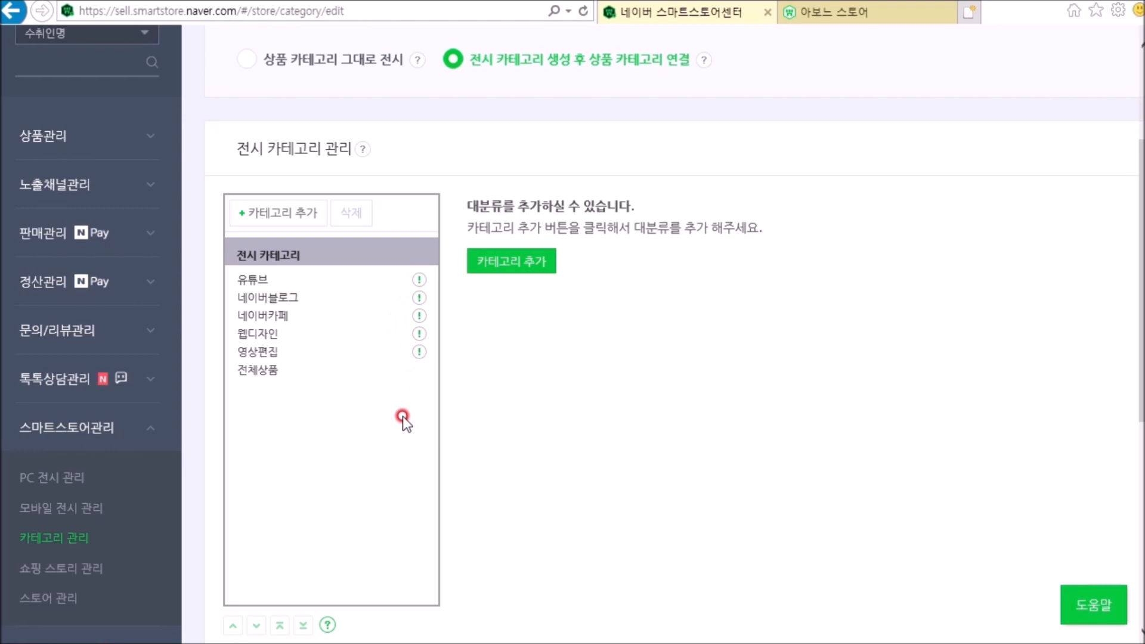
Step: Link the 유튜브 display category to the product category 디지털/가전>소프트웨어>그래픽/멀티미디어 and apply it
click(246, 281)
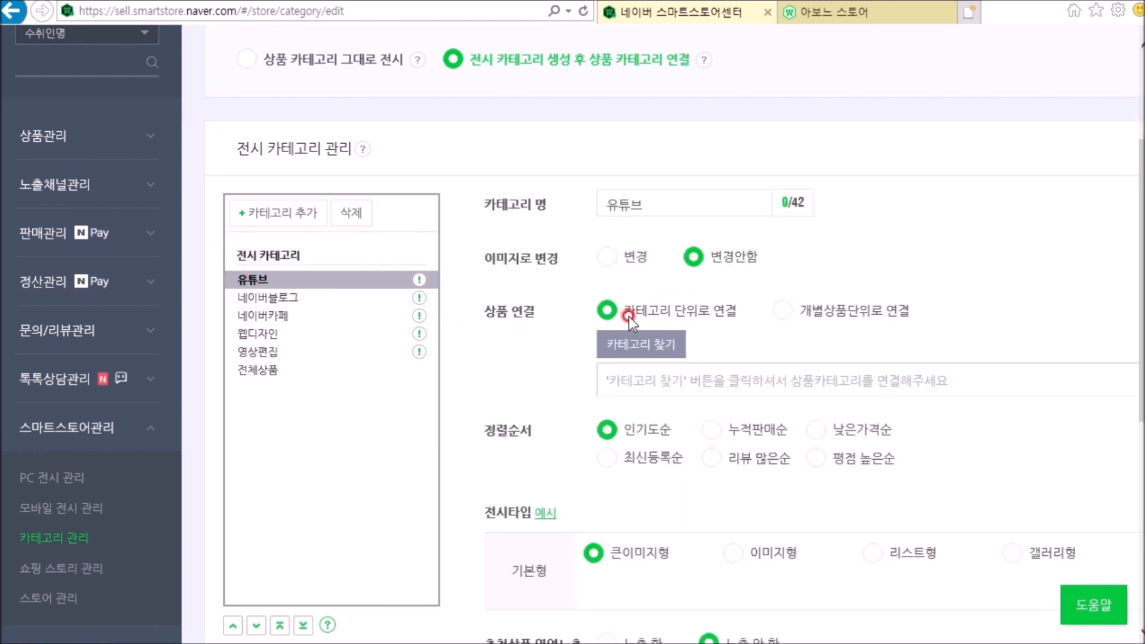
click(643, 349)
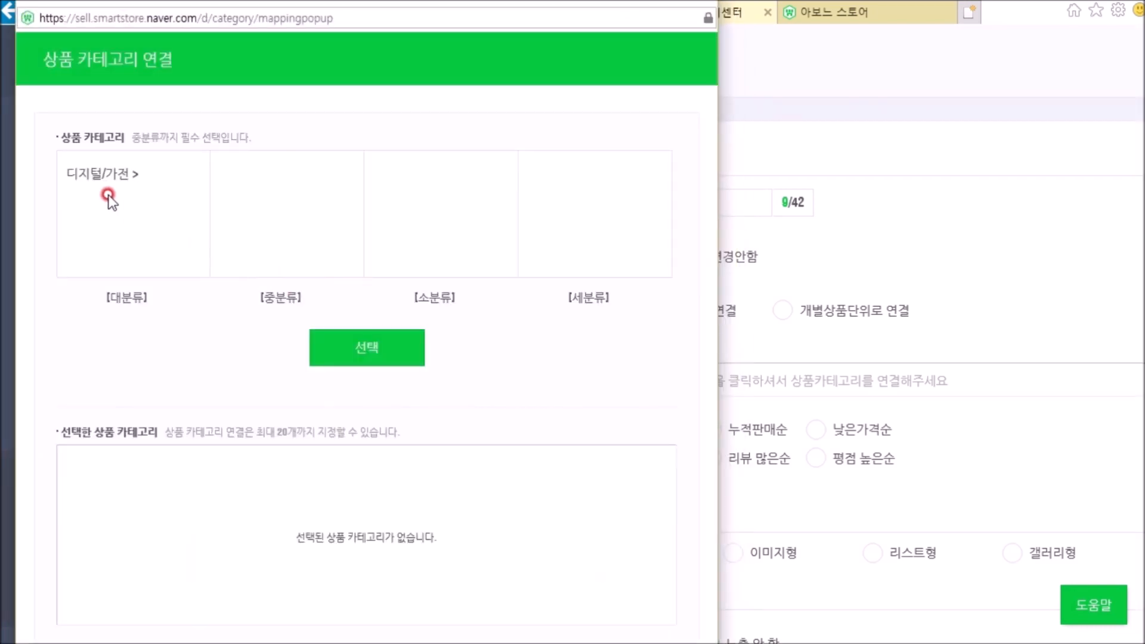
click(90, 172)
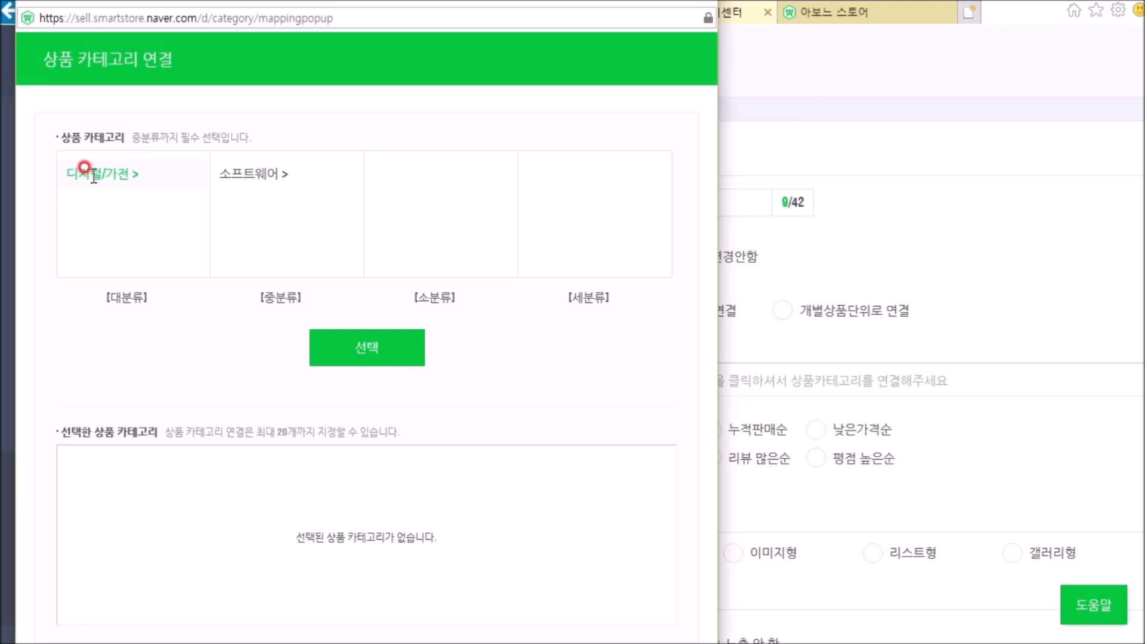
click(239, 173)
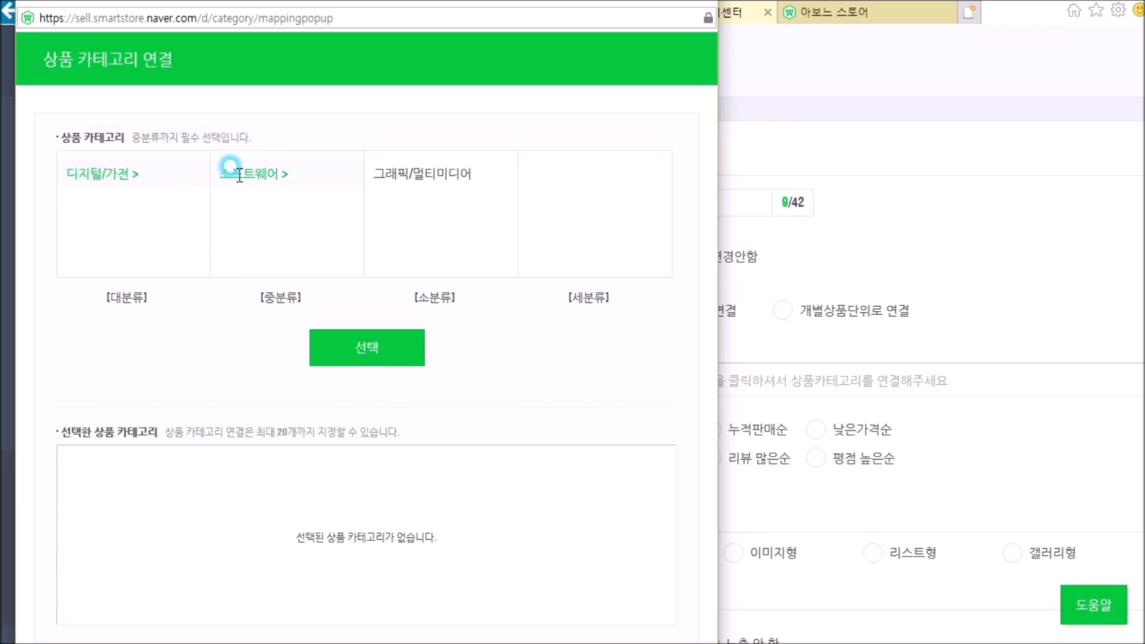
click(434, 175)
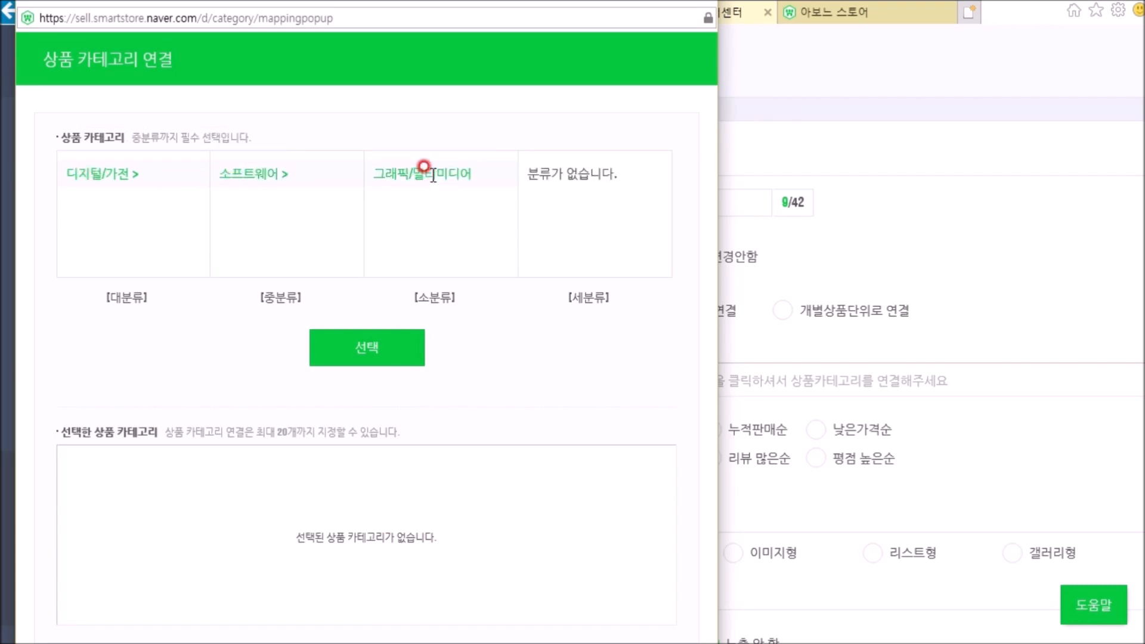
click(397, 349)
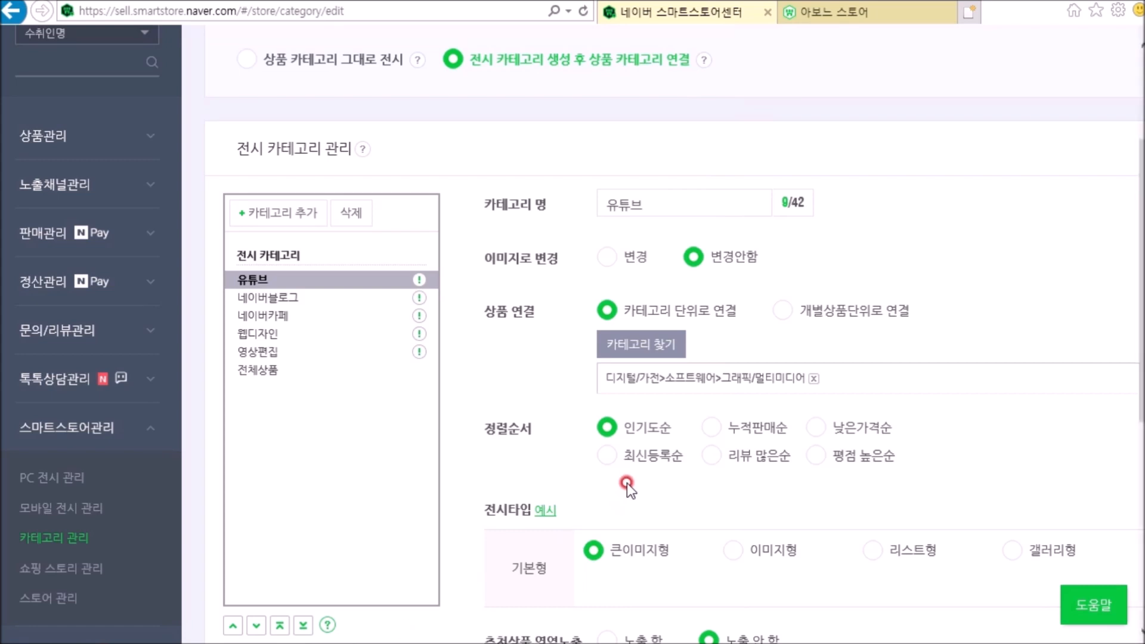
scroll(629, 485, down, 3)
click(691, 580)
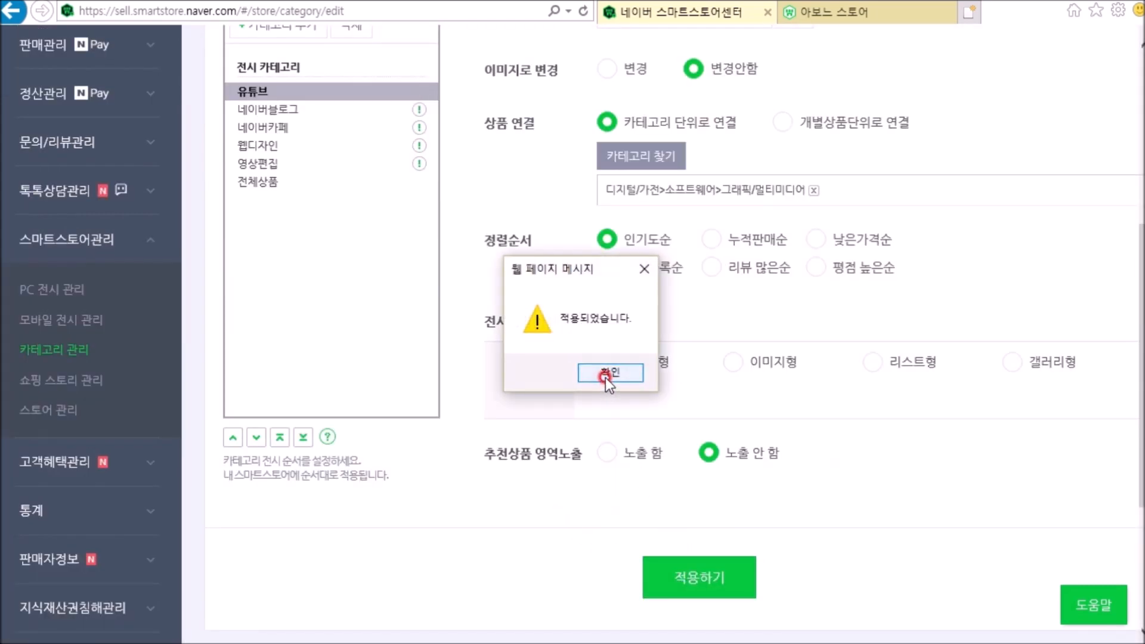
click(605, 377)
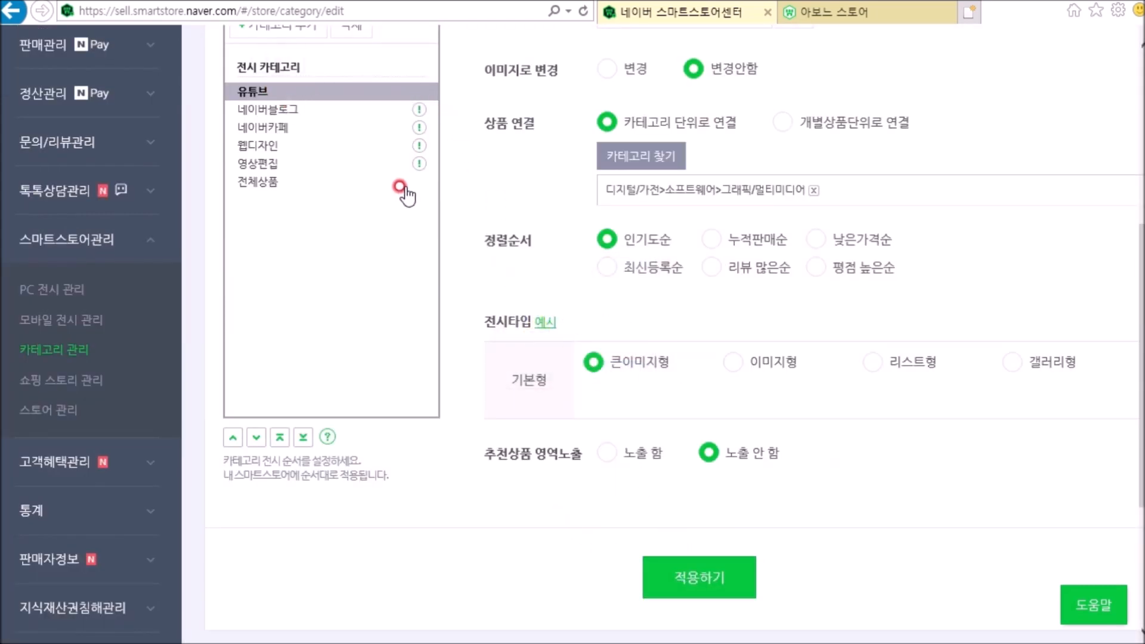
Step: Set the 네이버블로그 category to 개별상품단위로 연결 and select 테스트 상품명5 in the product finder
scroll(482, 253, up, 3)
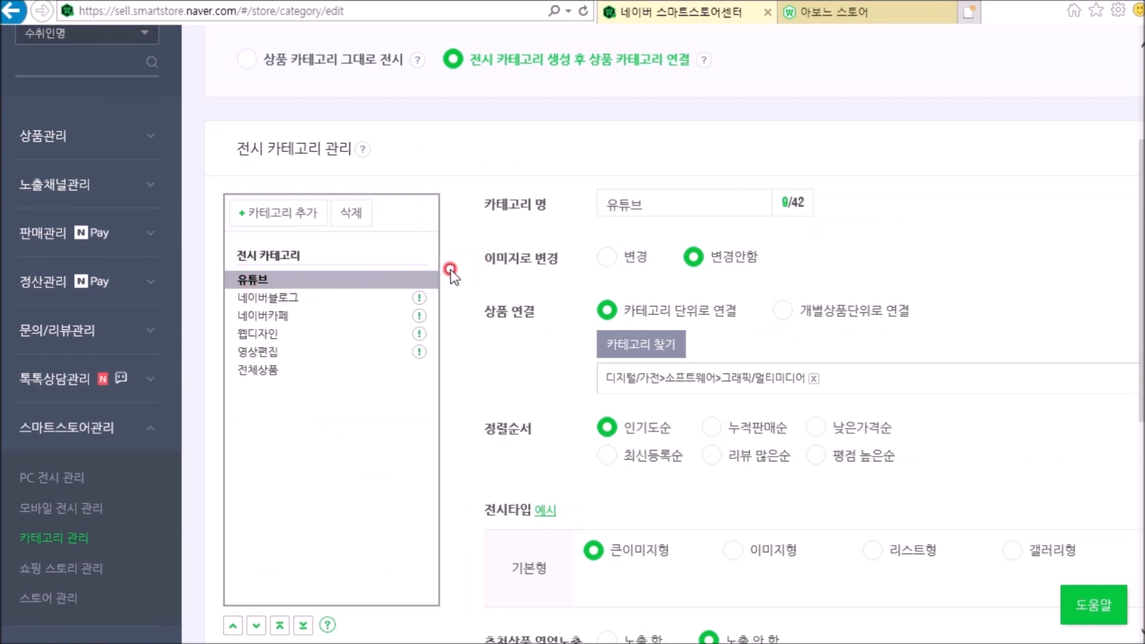
click(275, 299)
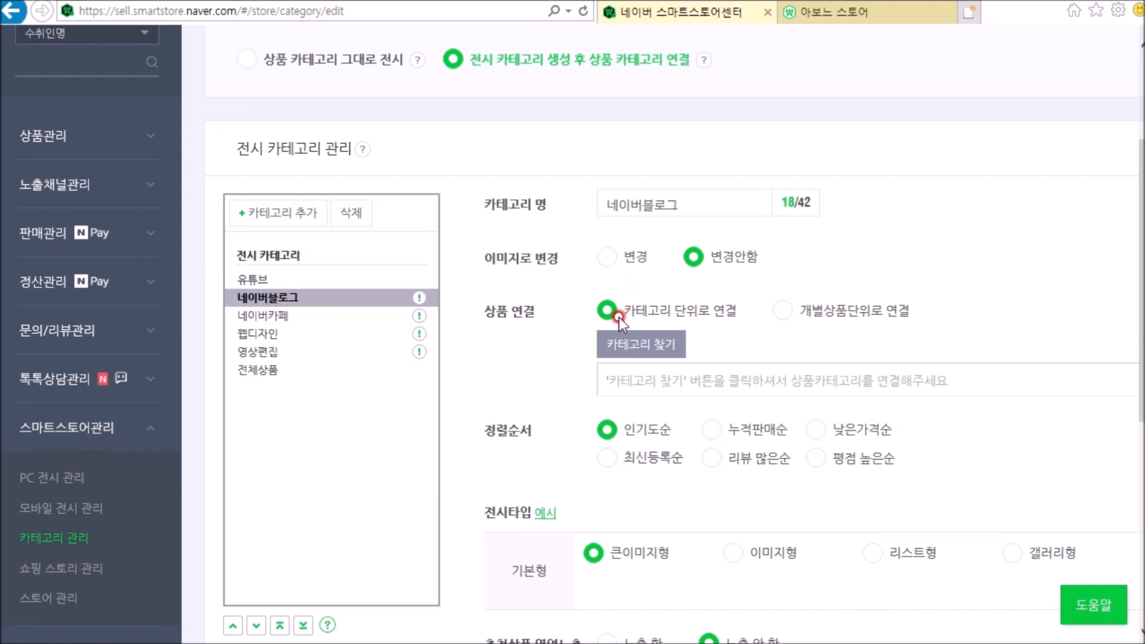
click(782, 310)
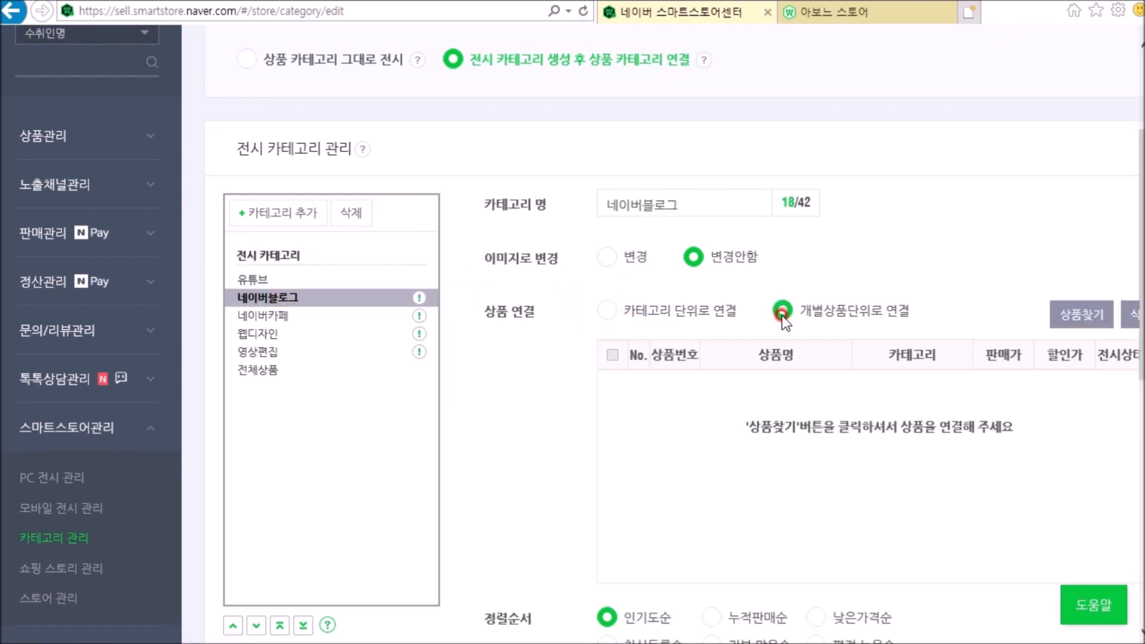
click(1077, 322)
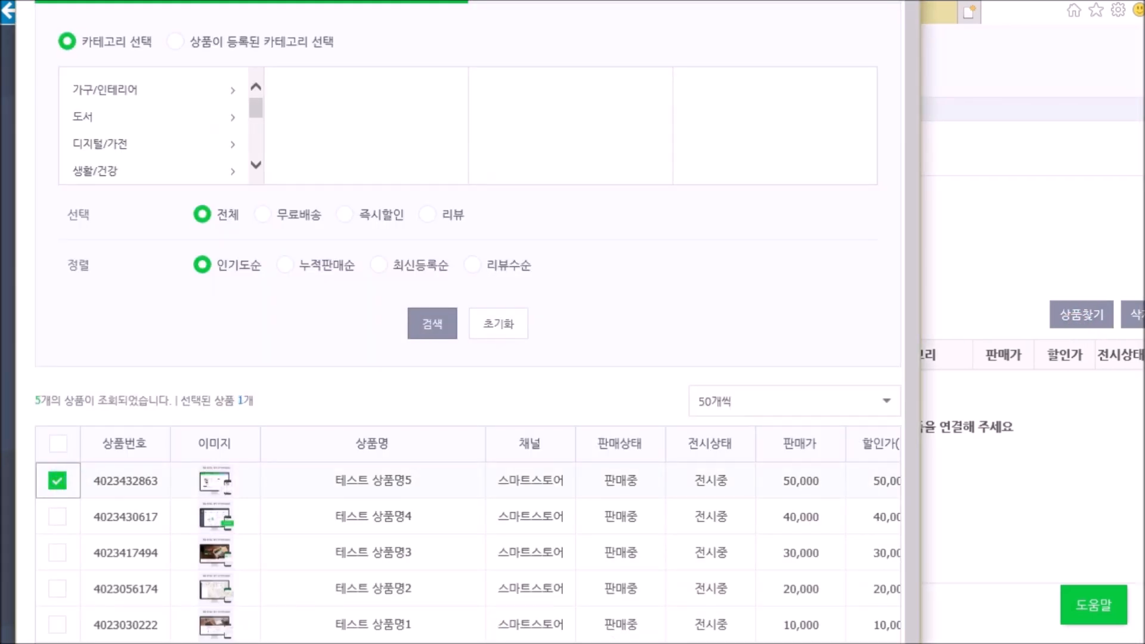
click(469, 643)
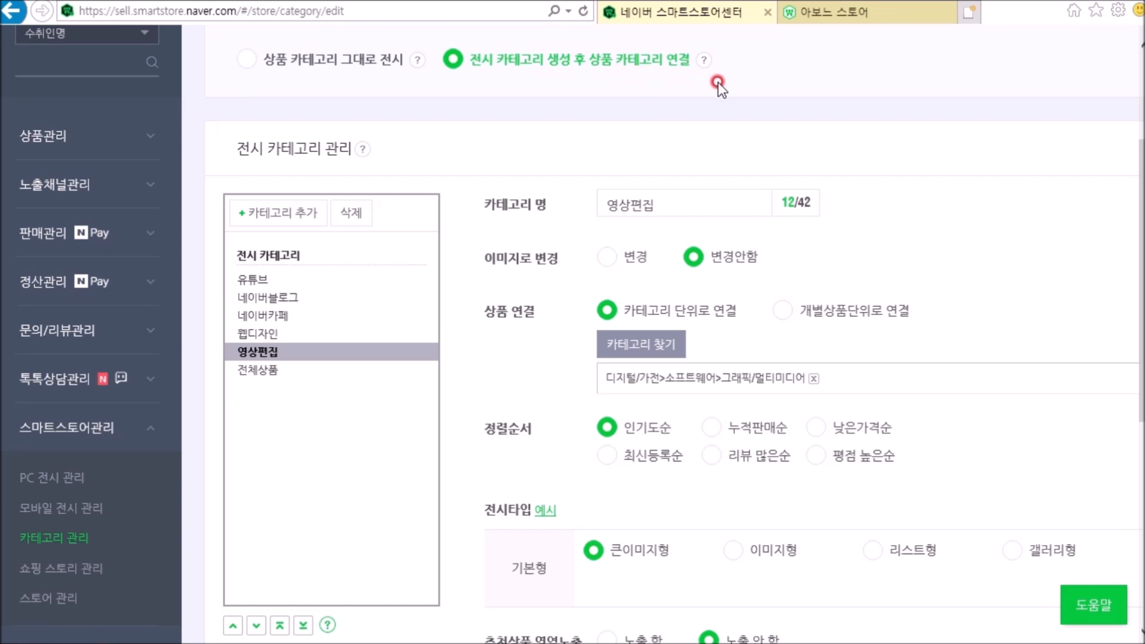
Step: Reload the store home page and examine the product listings of the 유튜브, 네이버블로그 and 웹디자인 categories
click(820, 13)
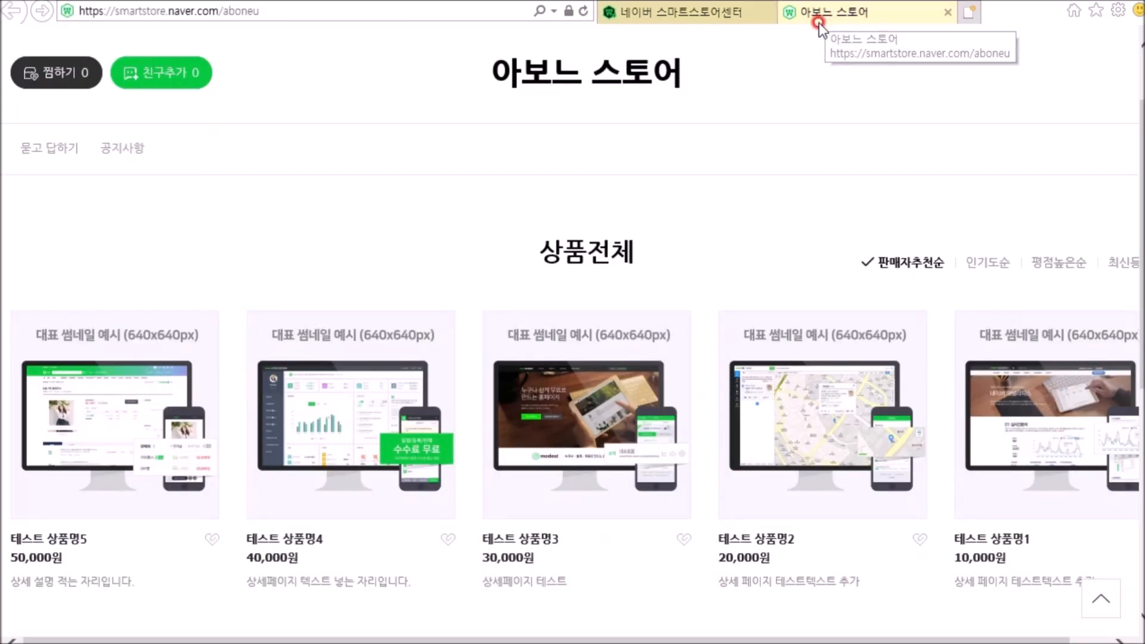
click(584, 11)
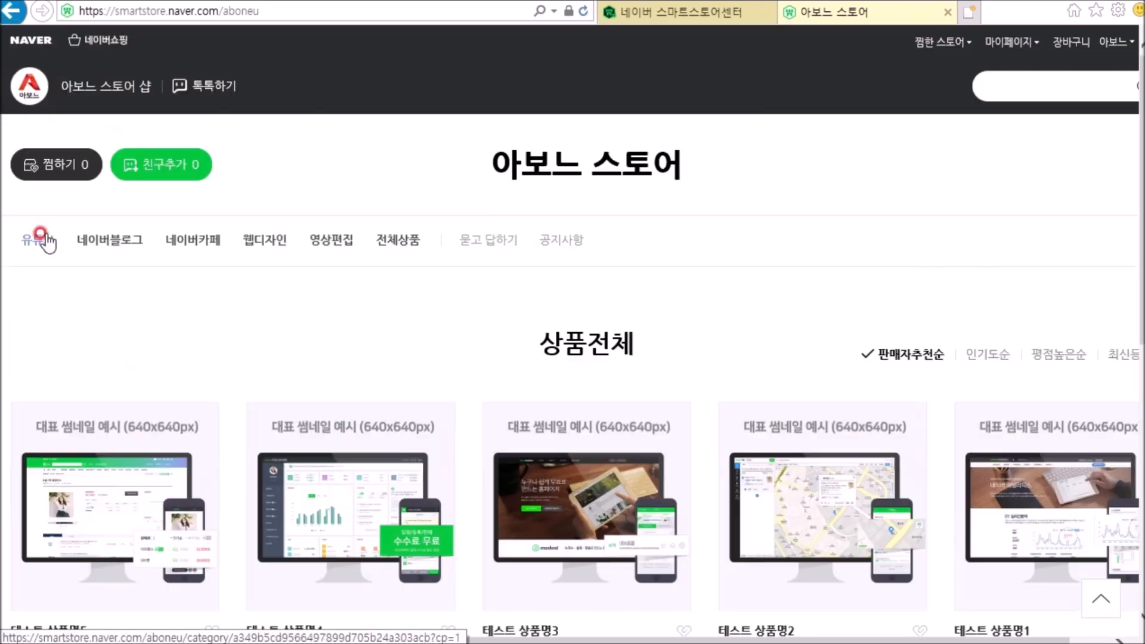
click(39, 239)
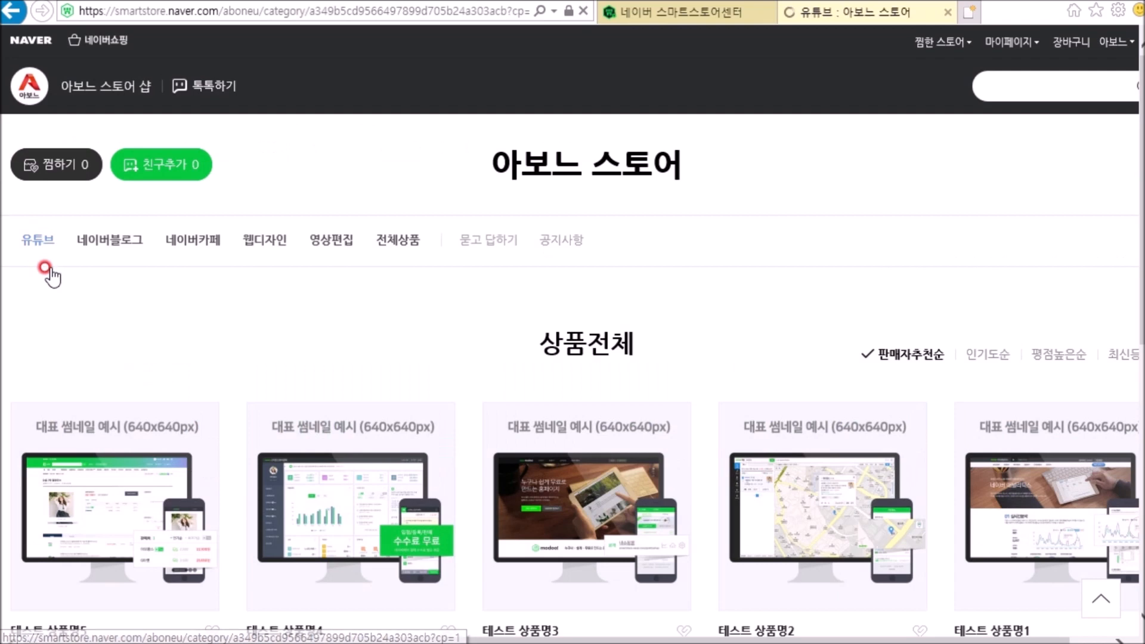
click(113, 262)
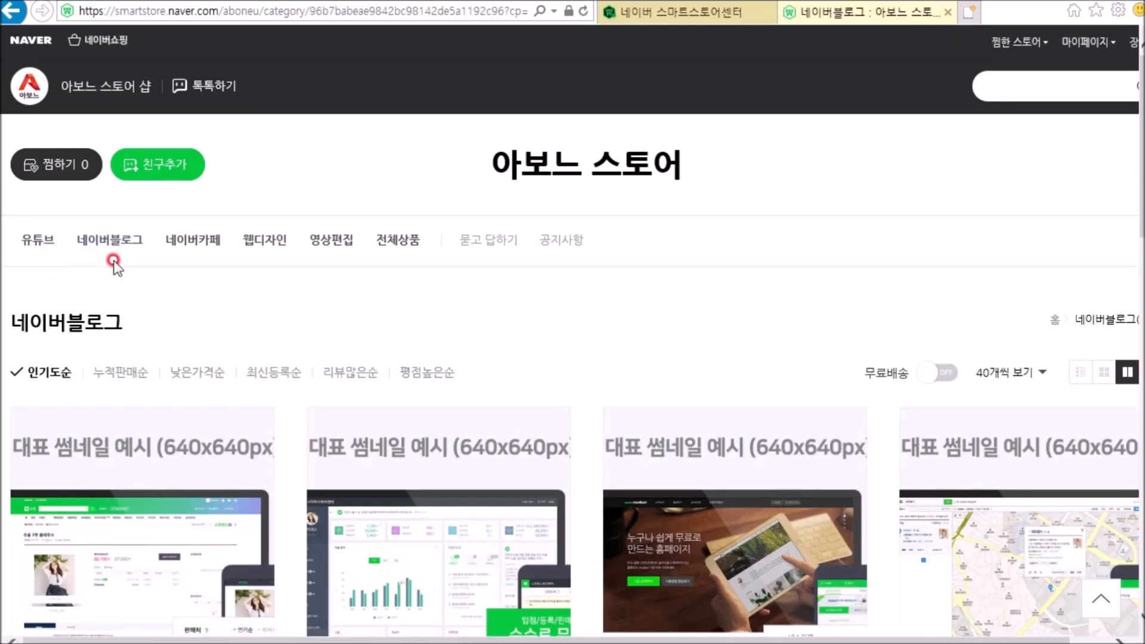
click(262, 246)
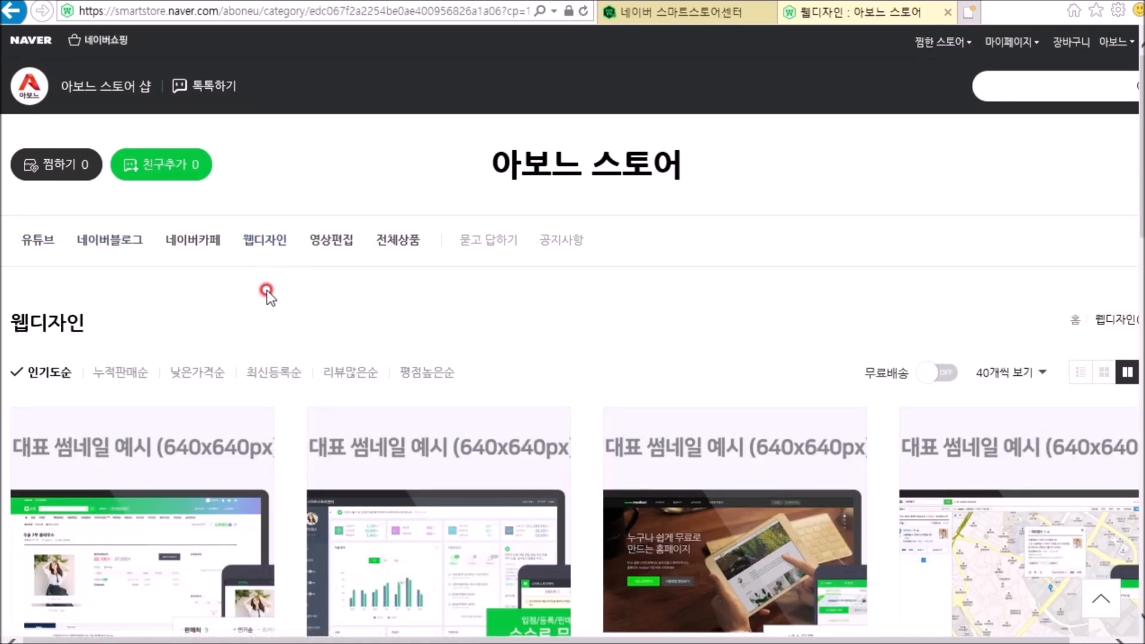
scroll(266, 290, down, 3)
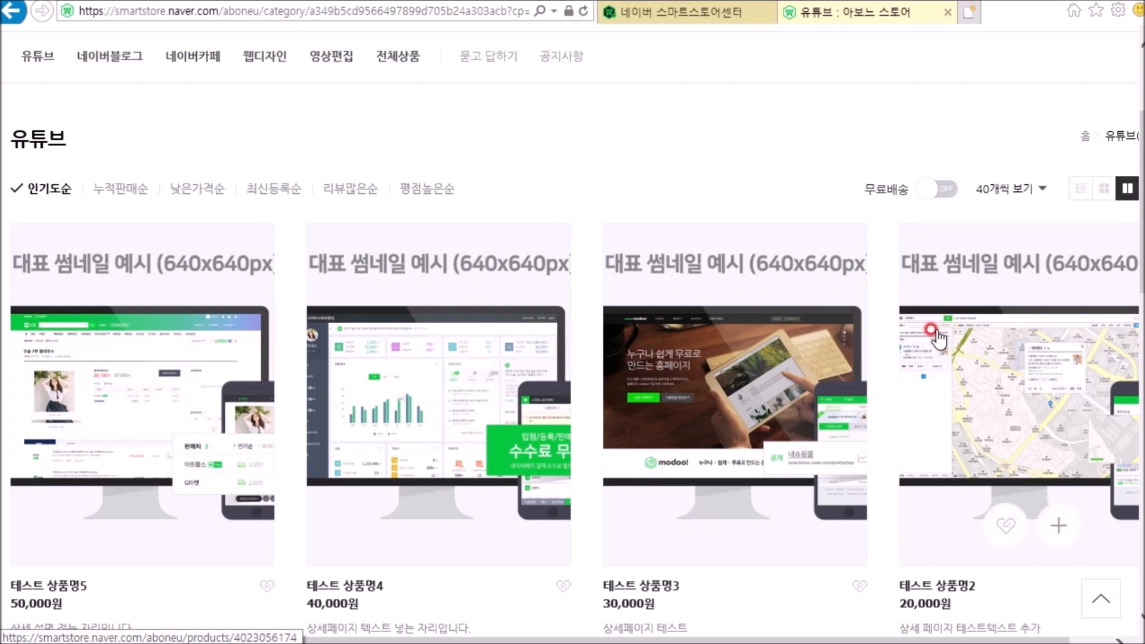
scroll(938, 338, down, 6)
scroll(294, 460, up, 2)
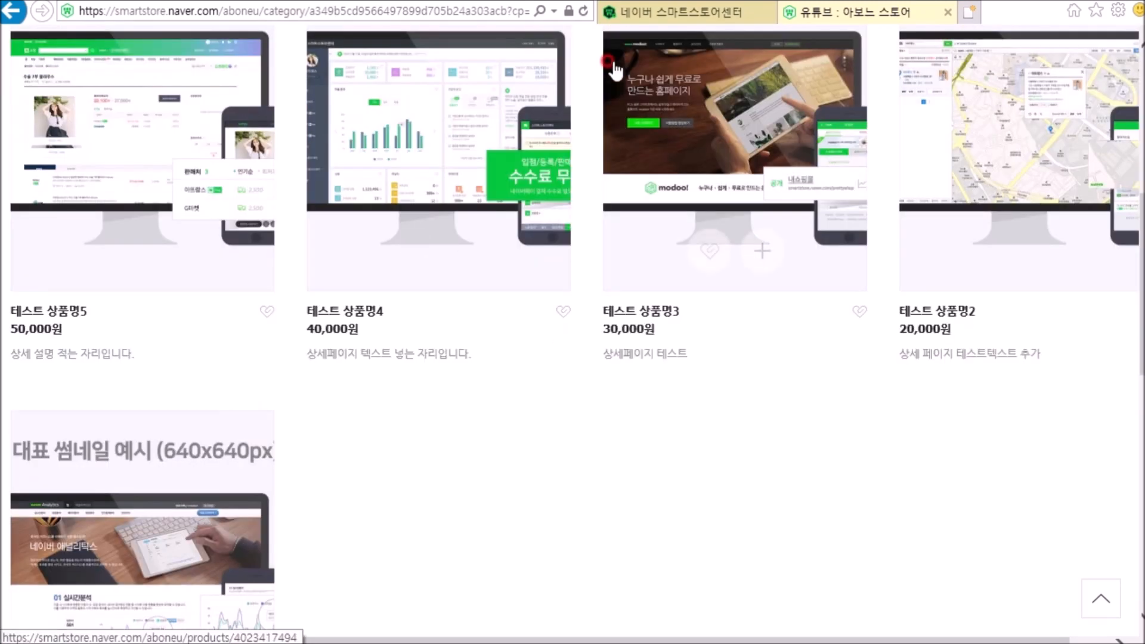
Step: Return to the Smart Store Center, reload 카테고리 관리 and open the 유튜브 category settings
click(632, 12)
scroll(156, 313, down, 3)
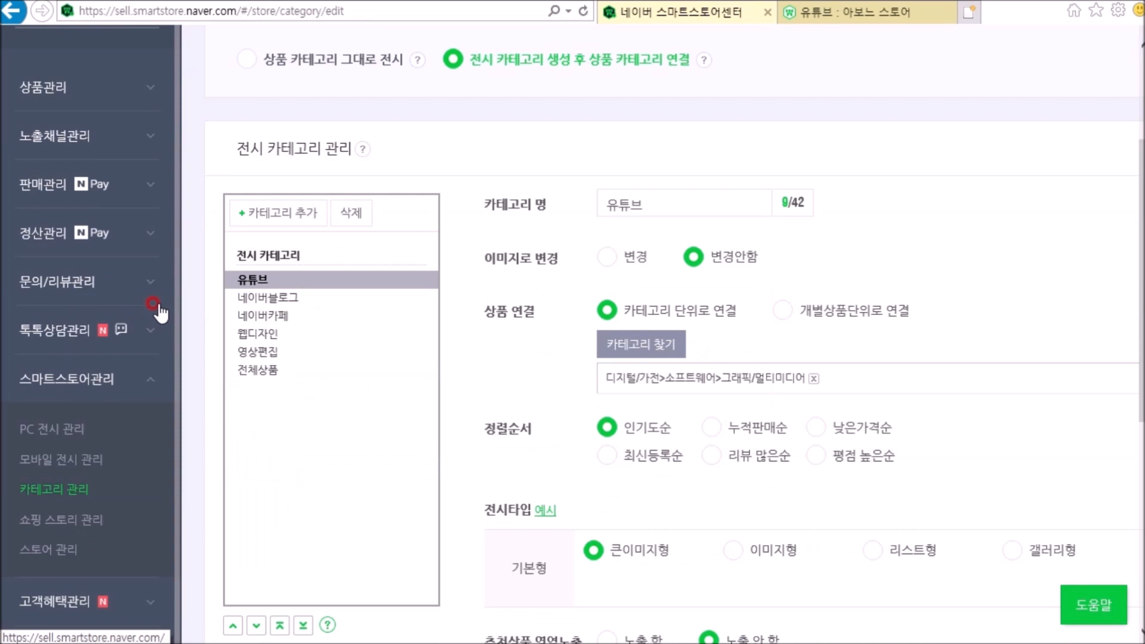
scroll(66, 305, down, 2)
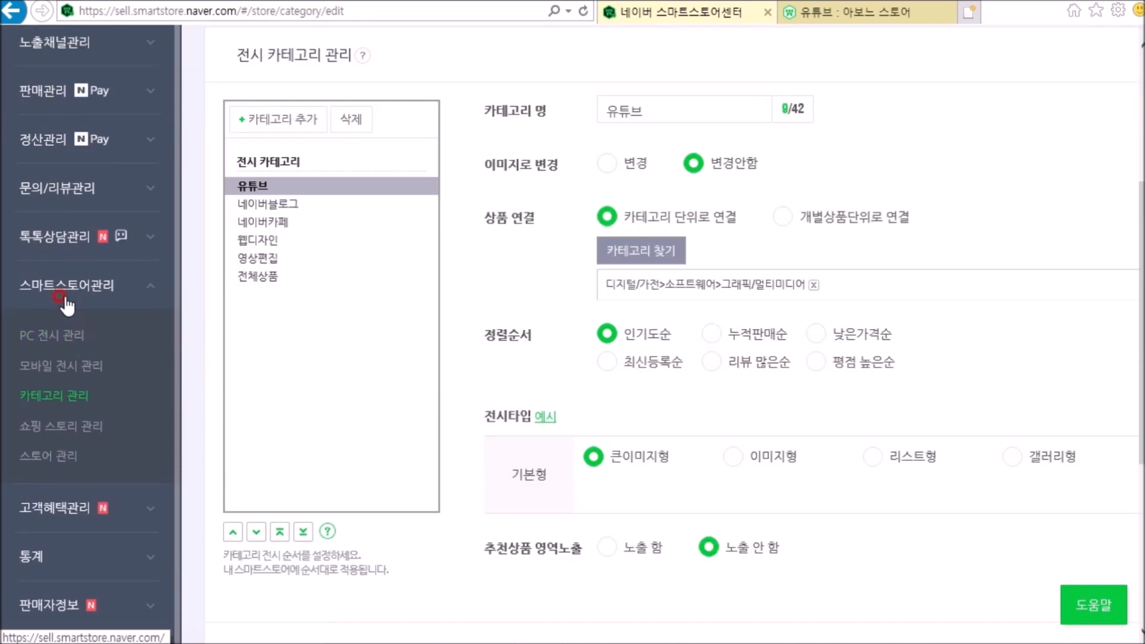
click(63, 396)
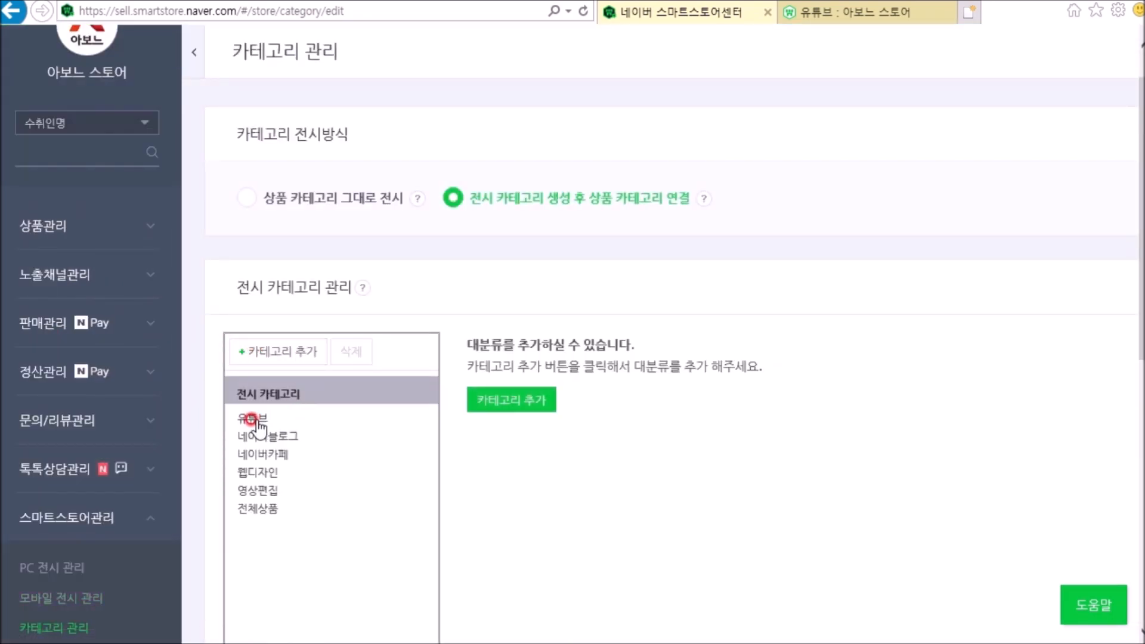
click(254, 420)
scroll(488, 427, down, 5)
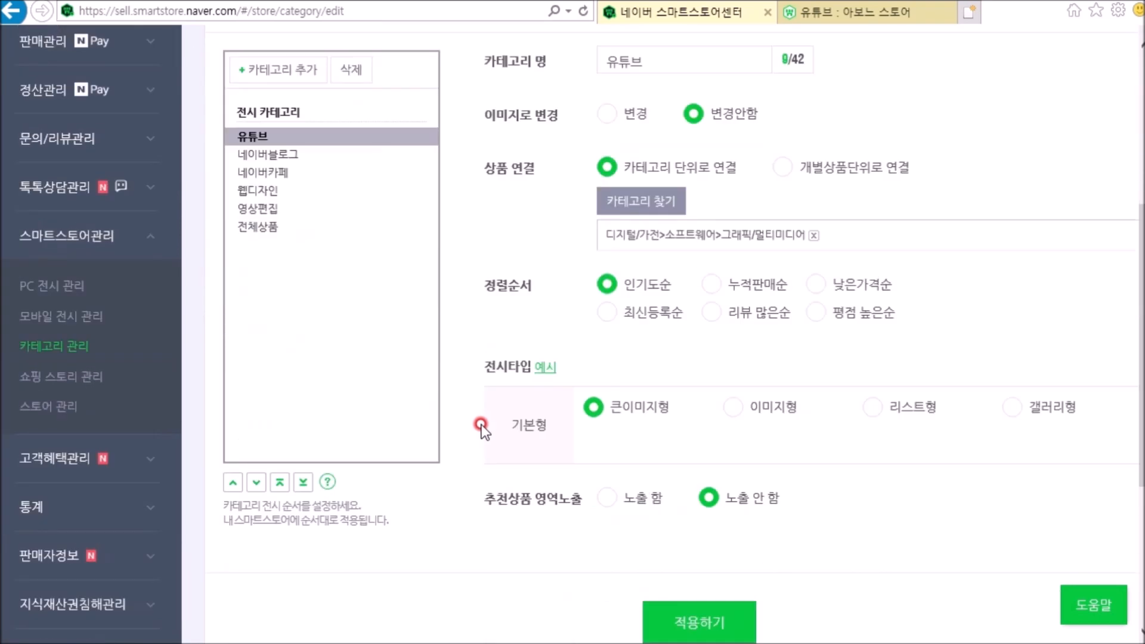
Step: Open the 전시타입 examples and compare the 큰이미지형, 이미지형, 리스트형 and 갤러리형 layouts
scroll(490, 421, up, 3)
click(544, 548)
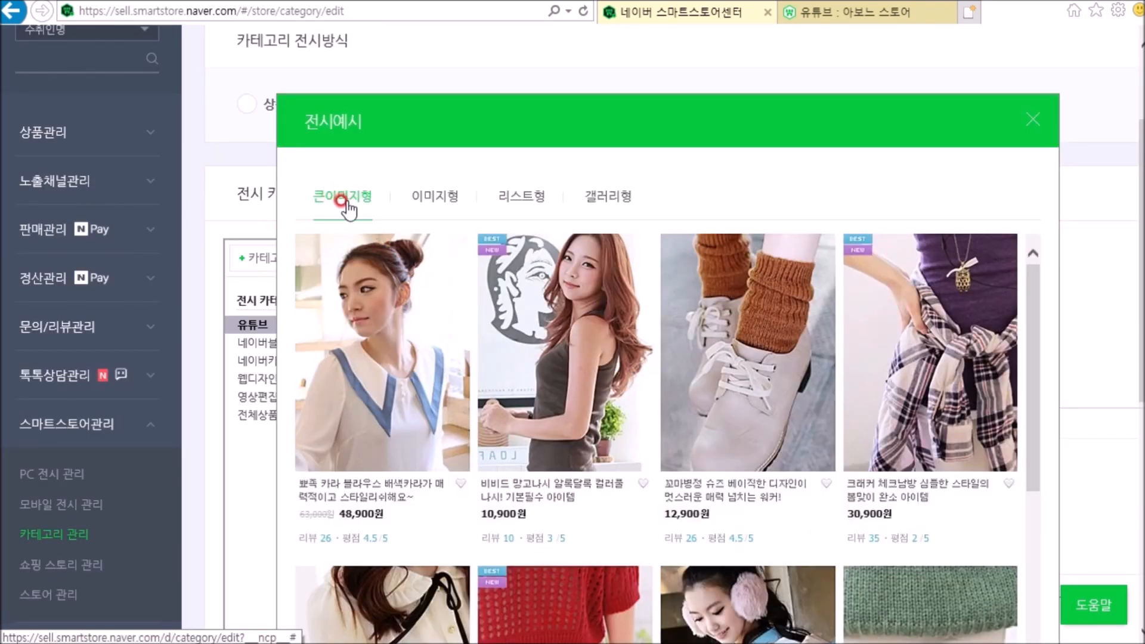
click(435, 198)
click(523, 198)
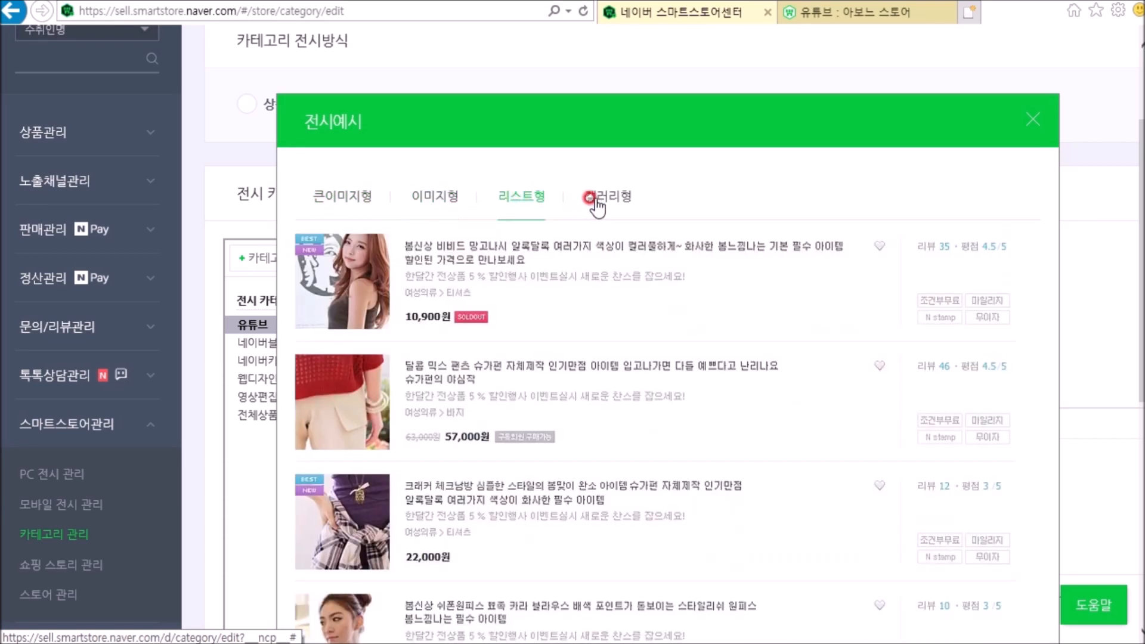
click(591, 198)
click(522, 197)
click(403, 198)
click(353, 197)
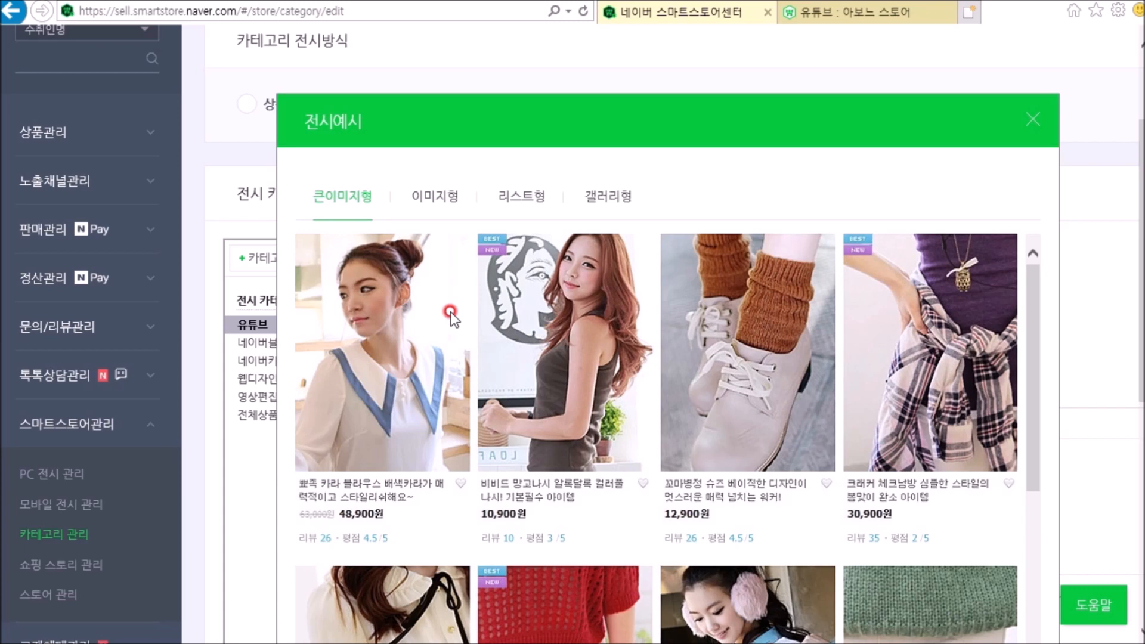
Step: Close the display examples, set the 유튜브 category's 전시타입 to 이미지형 and apply the change
click(1033, 119)
click(735, 498)
scroll(775, 549, down, 3)
click(697, 534)
click(605, 369)
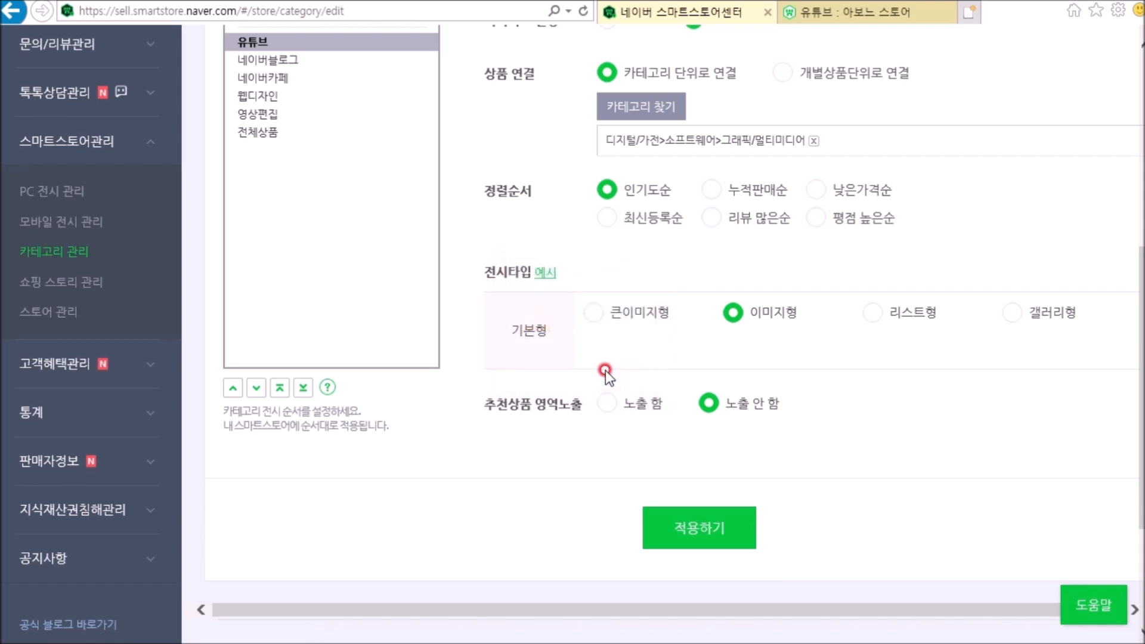
Step: Set the 네이버블로그 category's 전시타입 to 리스트형 and apply the change
click(268, 60)
click(604, 305)
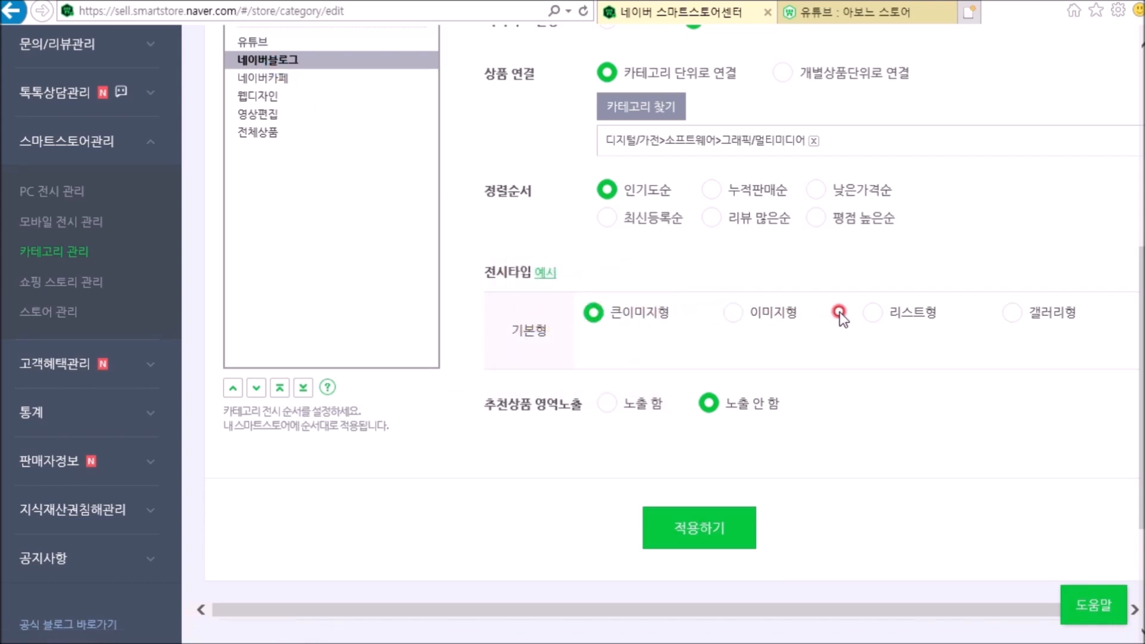
click(875, 309)
click(692, 532)
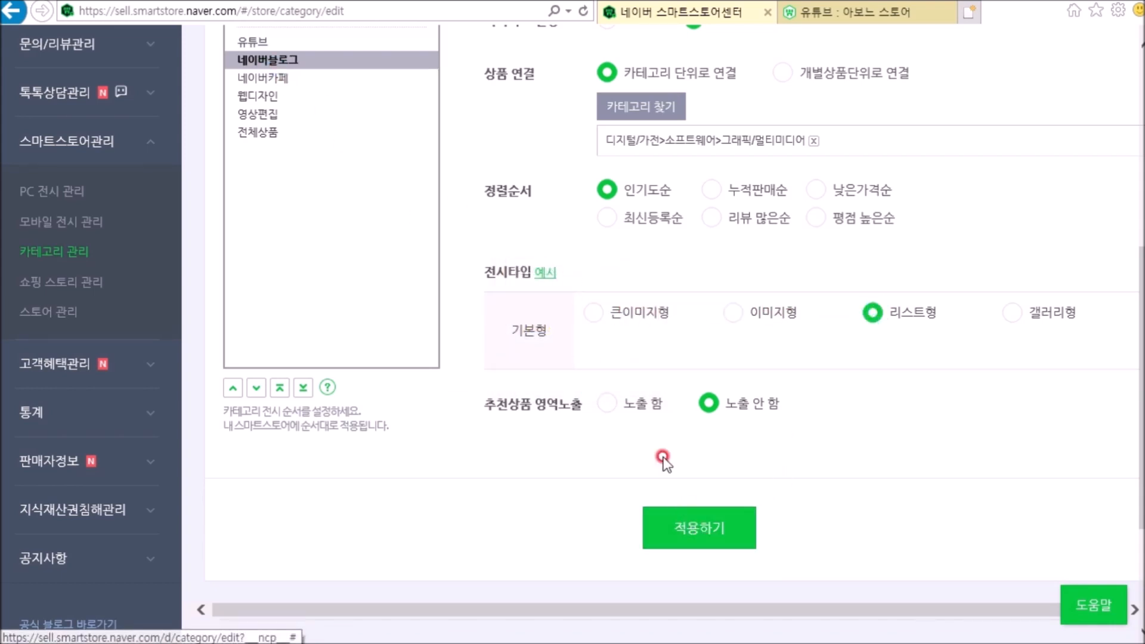
click(715, 299)
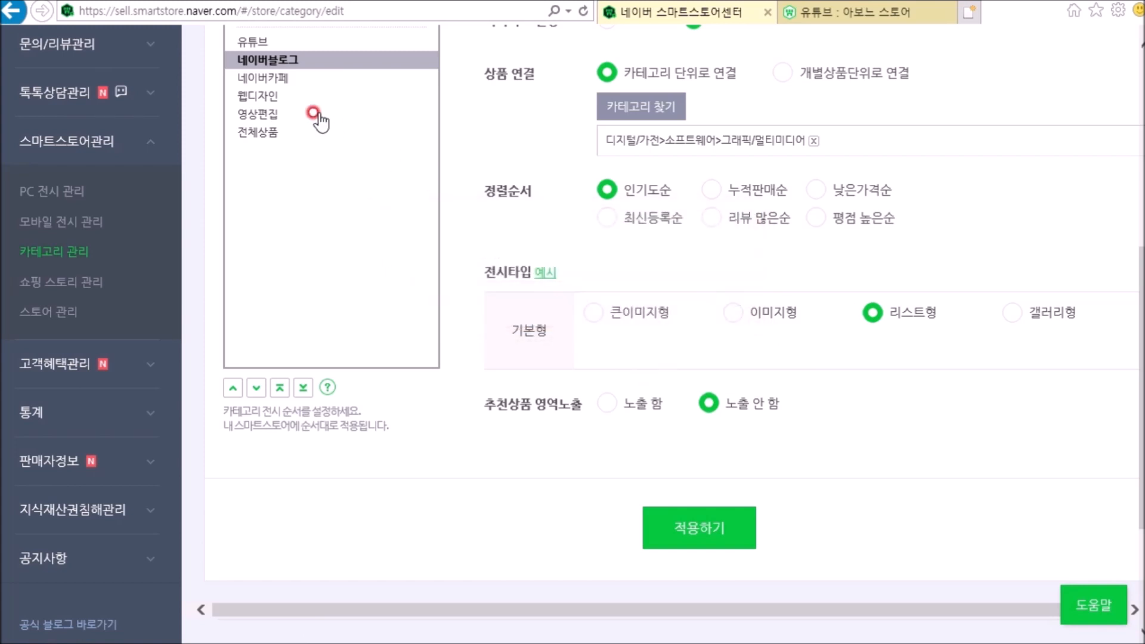
Step: Set the 네이버카페 category's 전시타입 to 갤러리형 and apply the change
click(262, 77)
click(1012, 313)
click(686, 536)
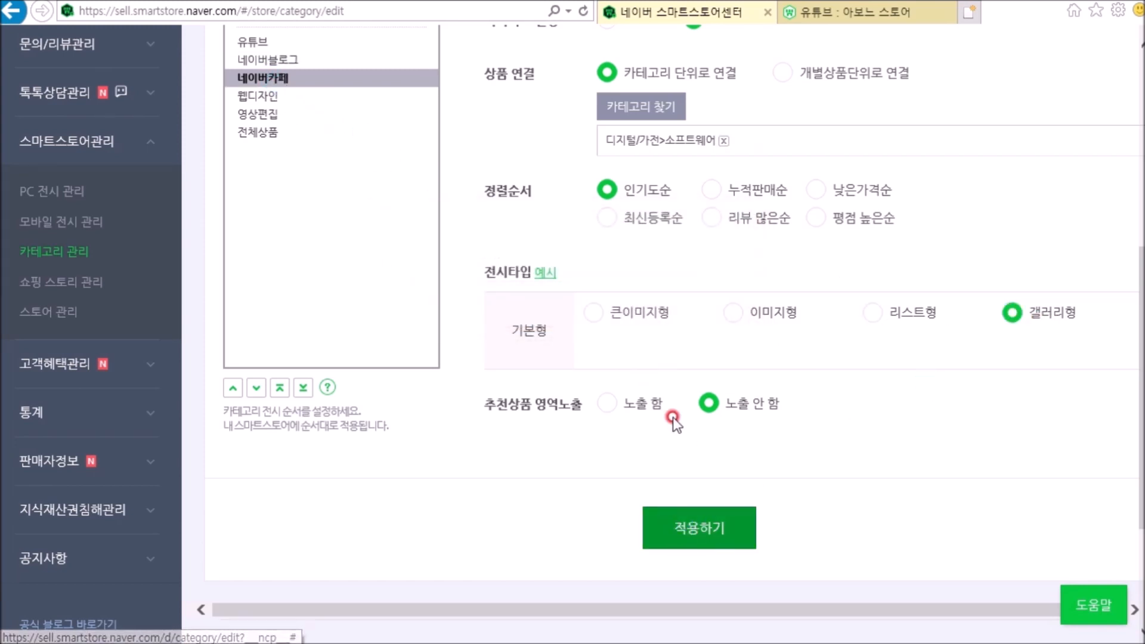
click(697, 301)
Step: Apply the 웹디자인 category settings, keeping 큰이미지형 as its 전시타입
click(259, 96)
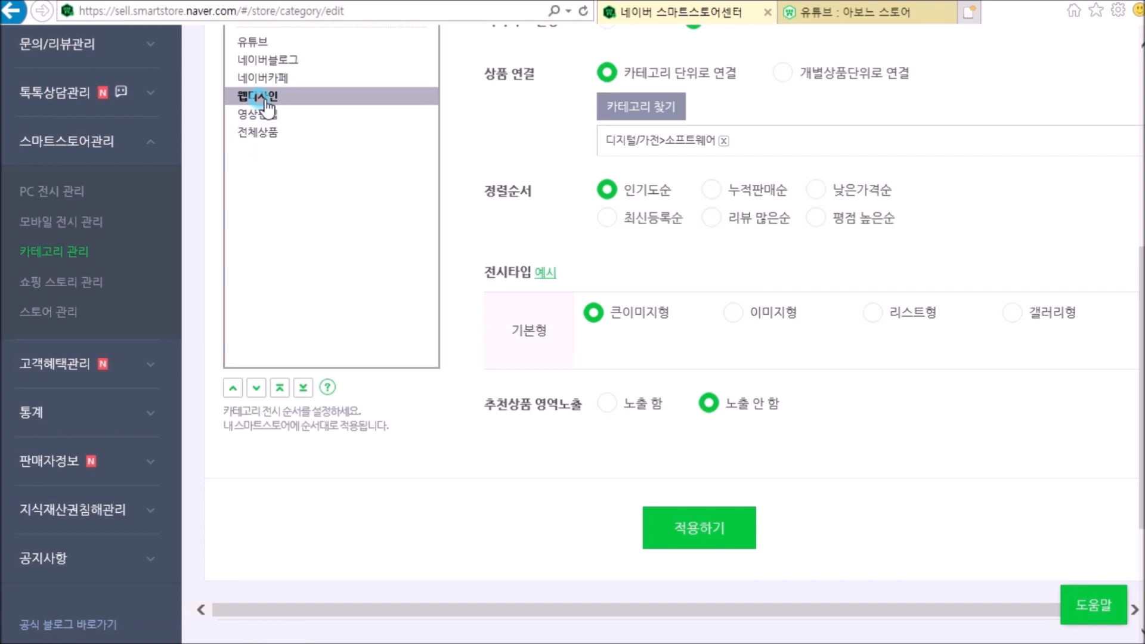
click(679, 530)
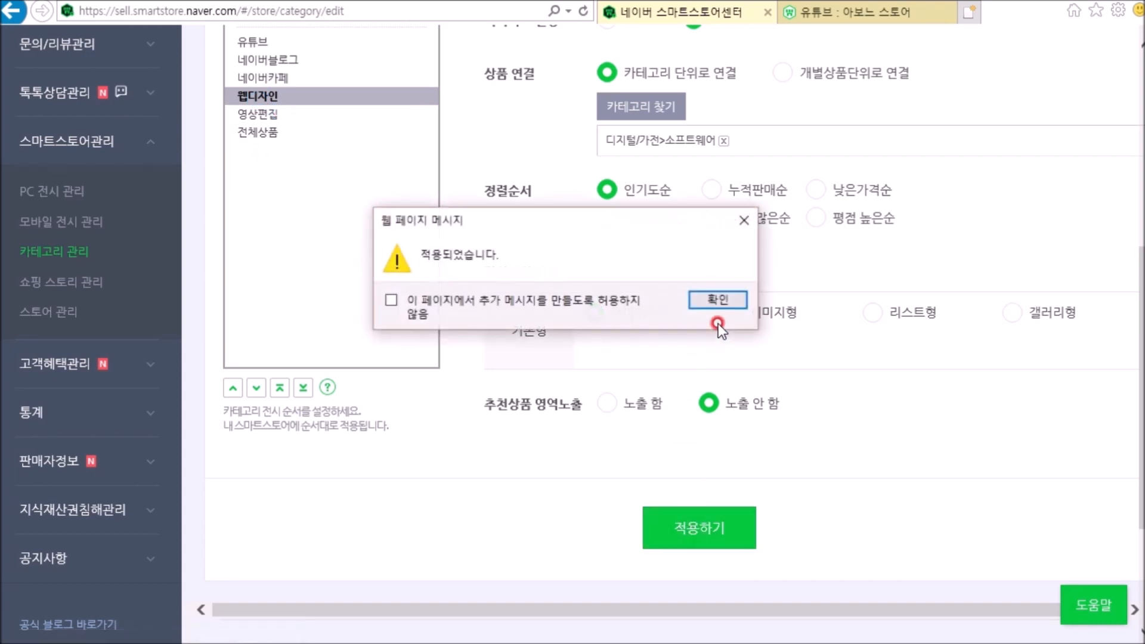
click(723, 297)
Step: Set the 영상편집 category's 전시타입 to 이미지형 and apply the change
click(263, 116)
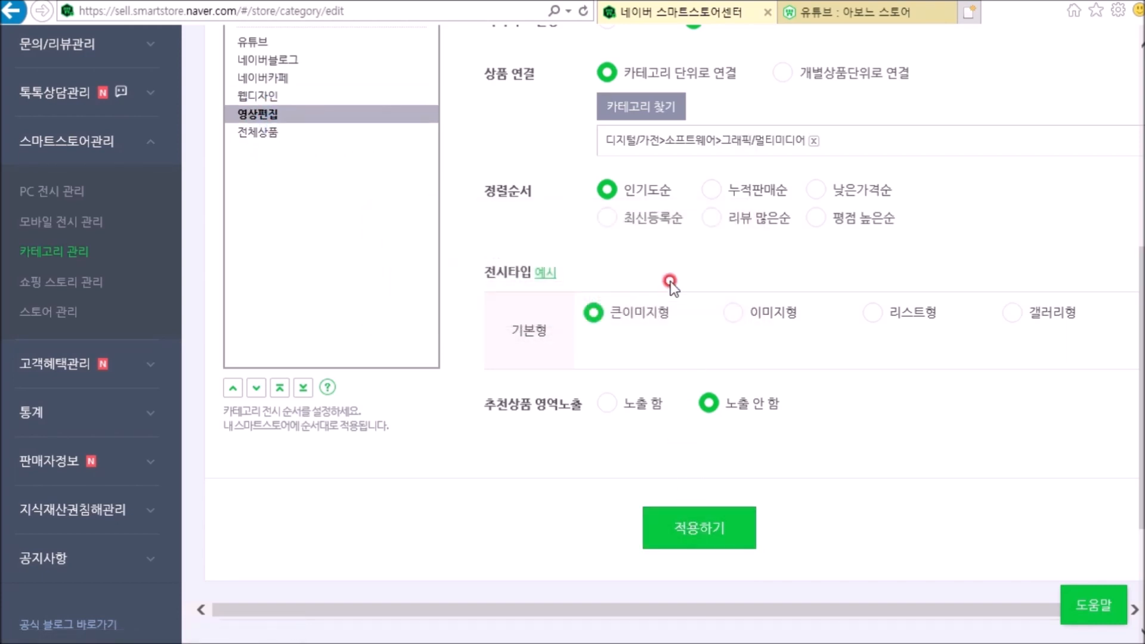
click(722, 309)
click(680, 531)
click(717, 299)
Step: Set the 전체상품 category's 전시타입 to 이미지형 and apply the change
click(247, 133)
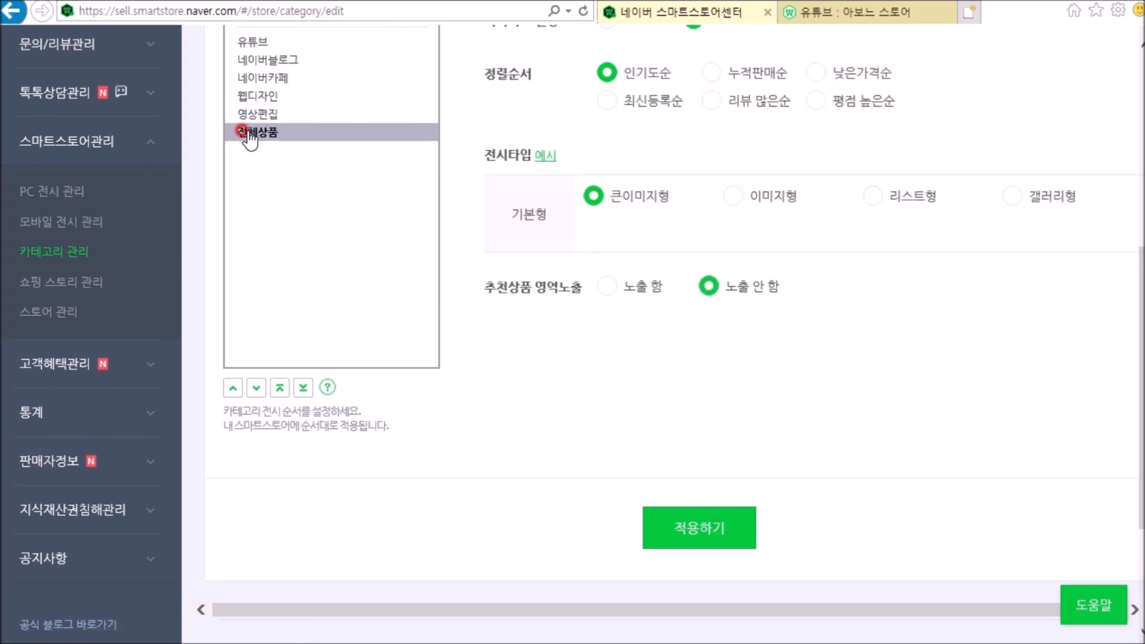
click(723, 529)
click(714, 297)
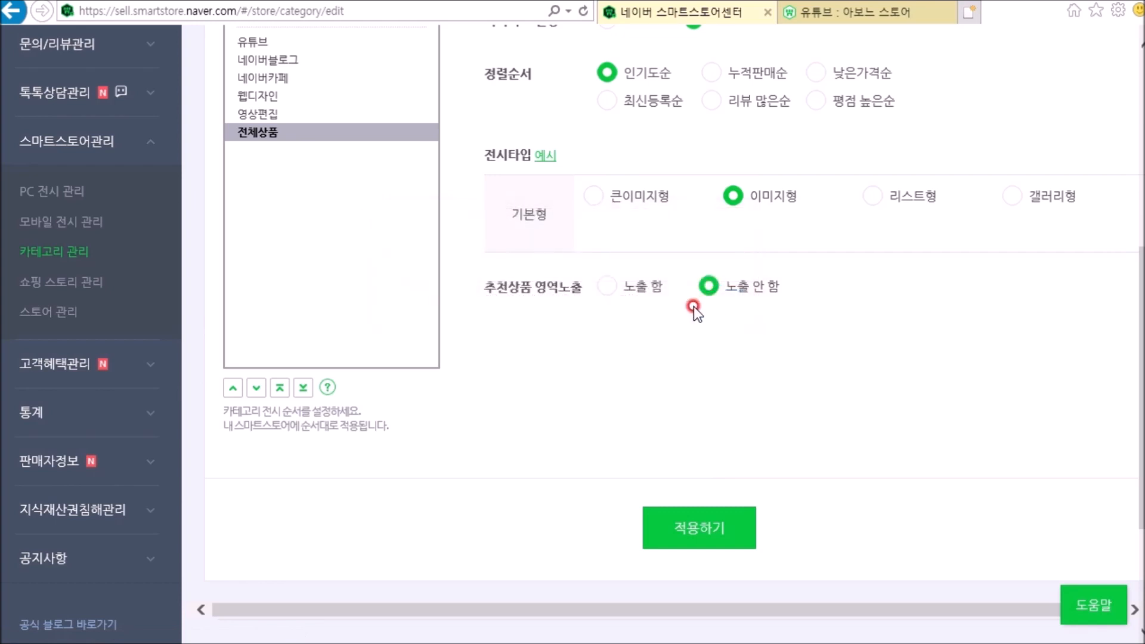
Step: Switch to the store page, reload it and examine the product layouts of the 유튜브, 네이버카페 and 웹디자인 categories
click(868, 12)
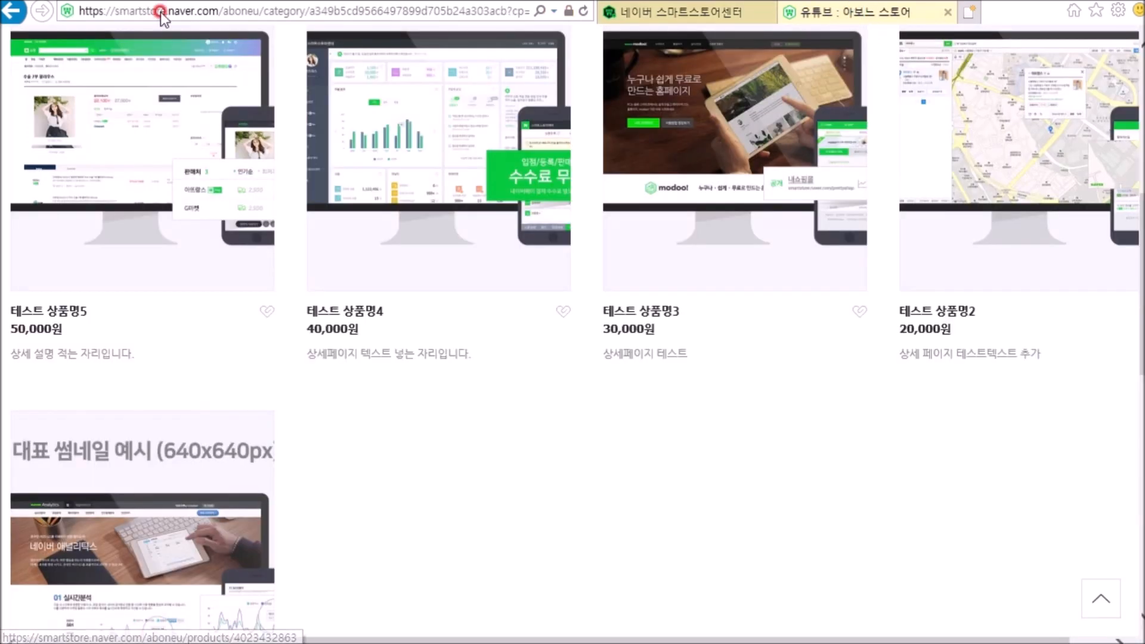
scroll(353, 256, up, 5)
click(581, 10)
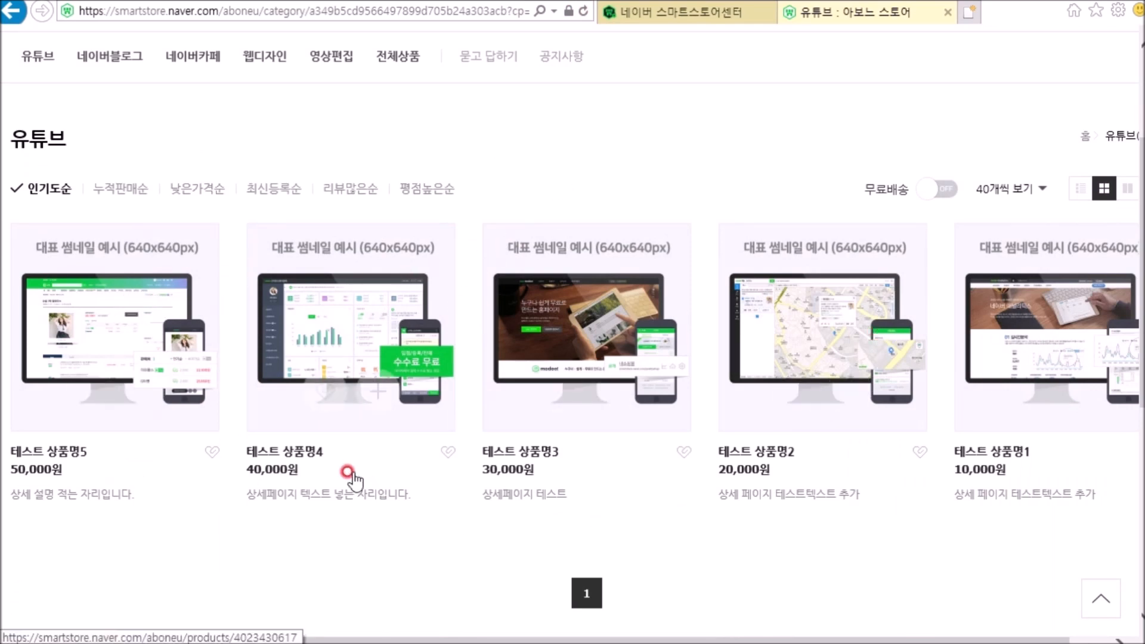
click(195, 56)
click(265, 56)
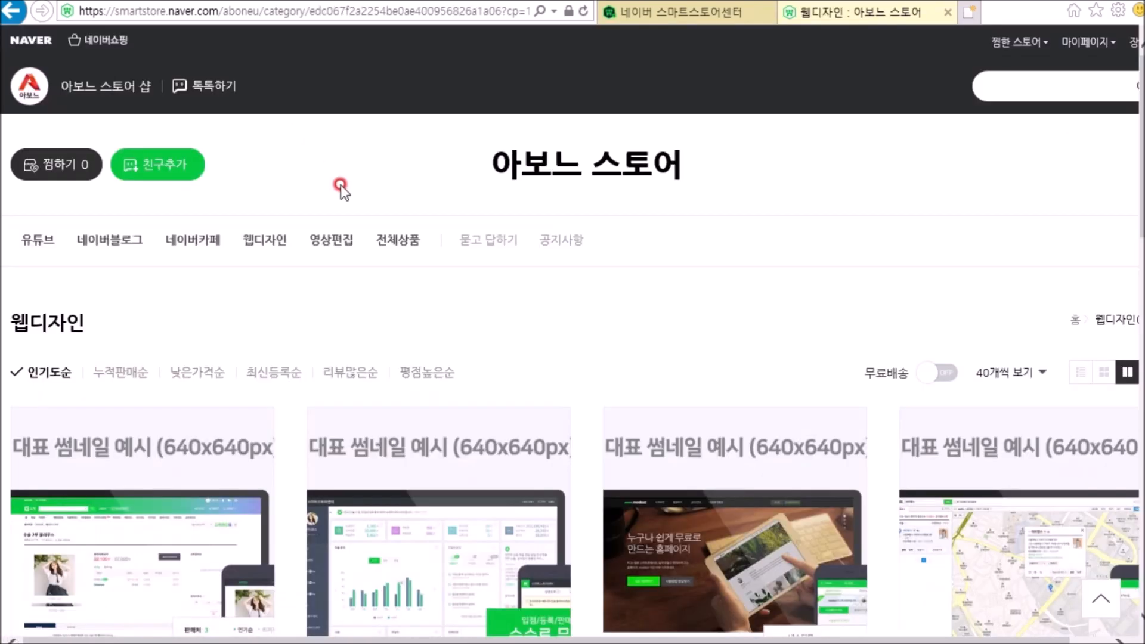
scroll(396, 306, down, 3)
scroll(358, 269, up, 5)
Step: Examine the product layouts of the 영상편집 and 전체상품 categories on the store page
click(333, 245)
scroll(359, 309, down, 2)
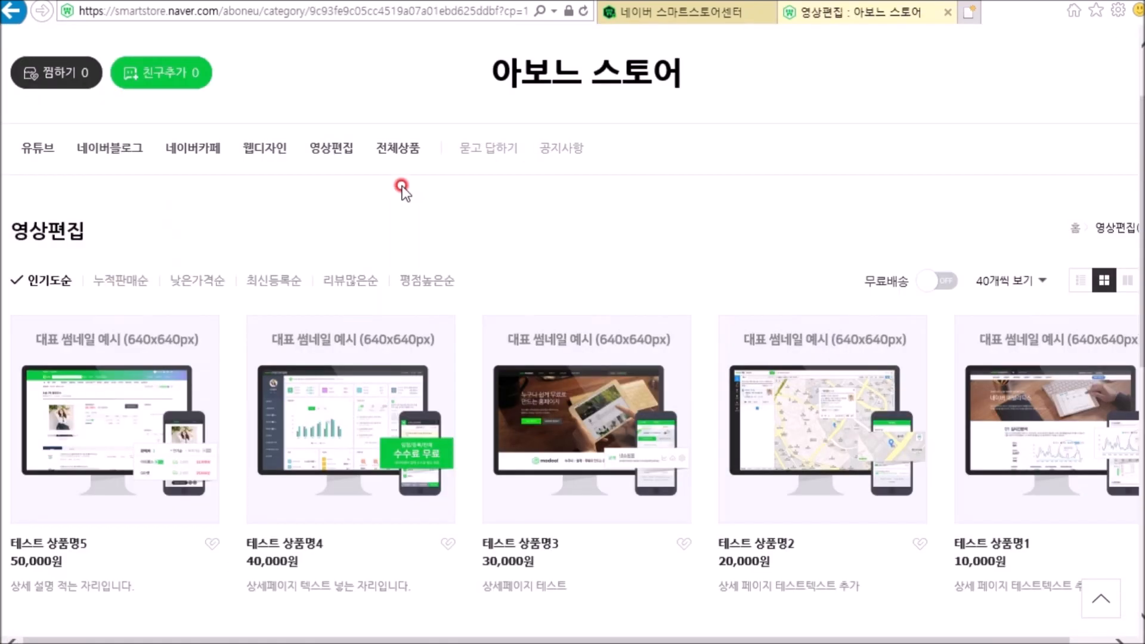
click(388, 146)
scroll(410, 221, down, 3)
scroll(411, 233, up, 3)
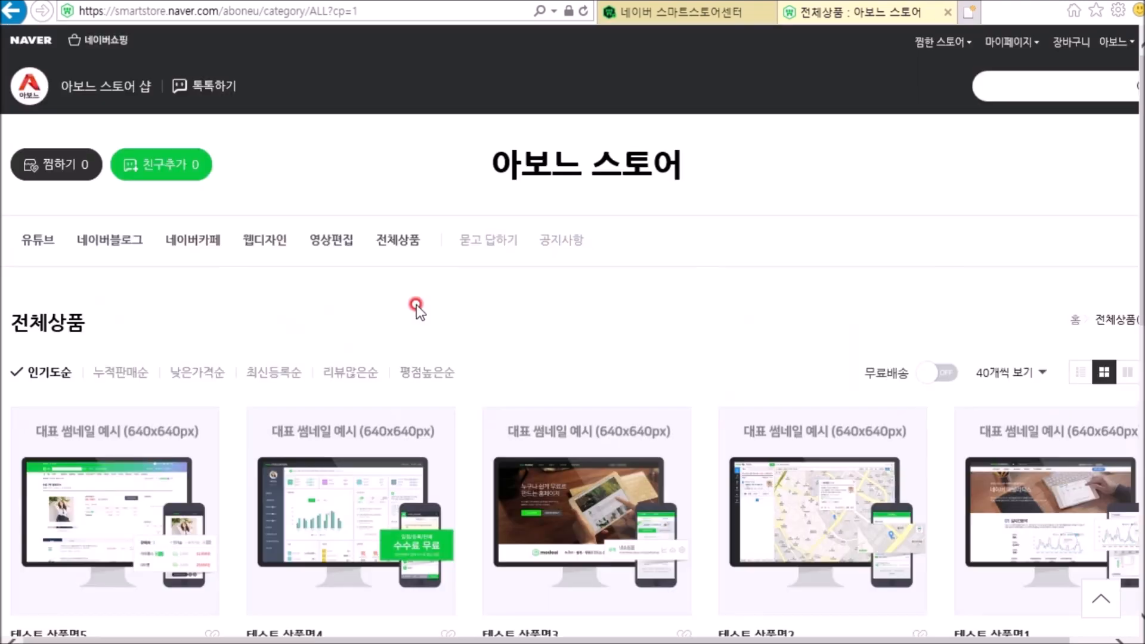